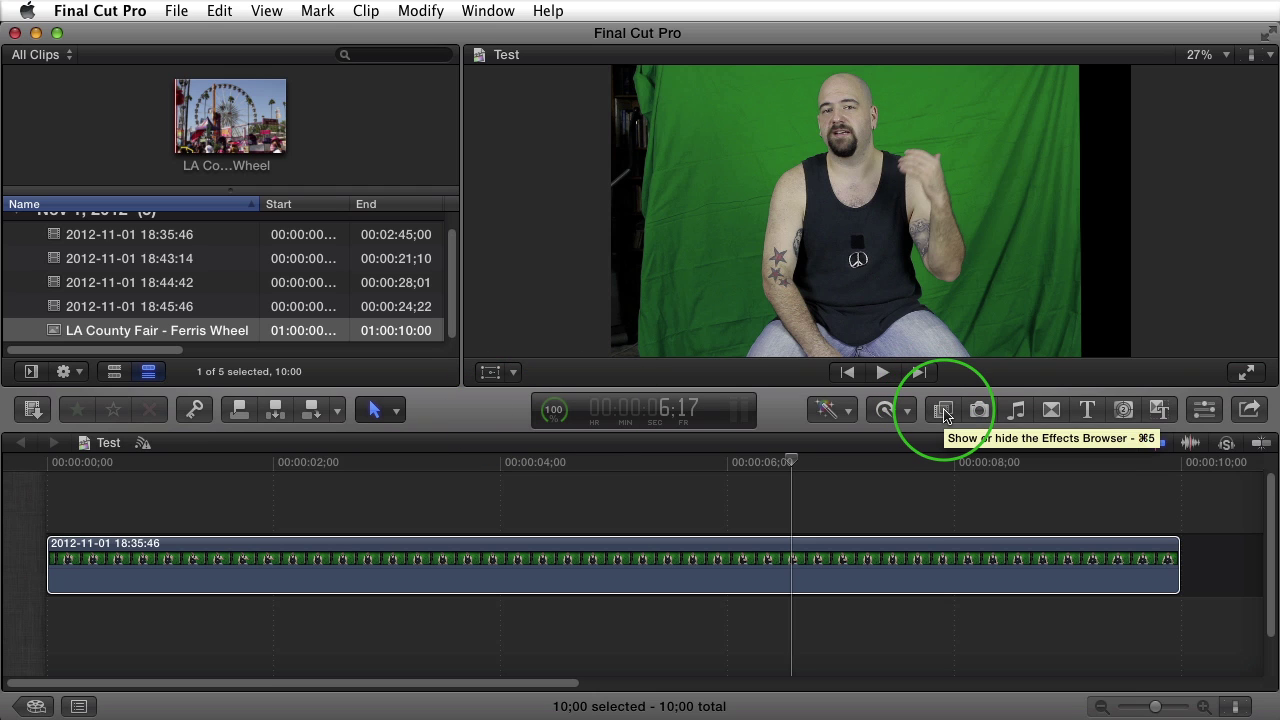
# Step: Show the clip's effect settings and toggle the existing Mask effect off and back on
pyautogui.click(1203, 410)
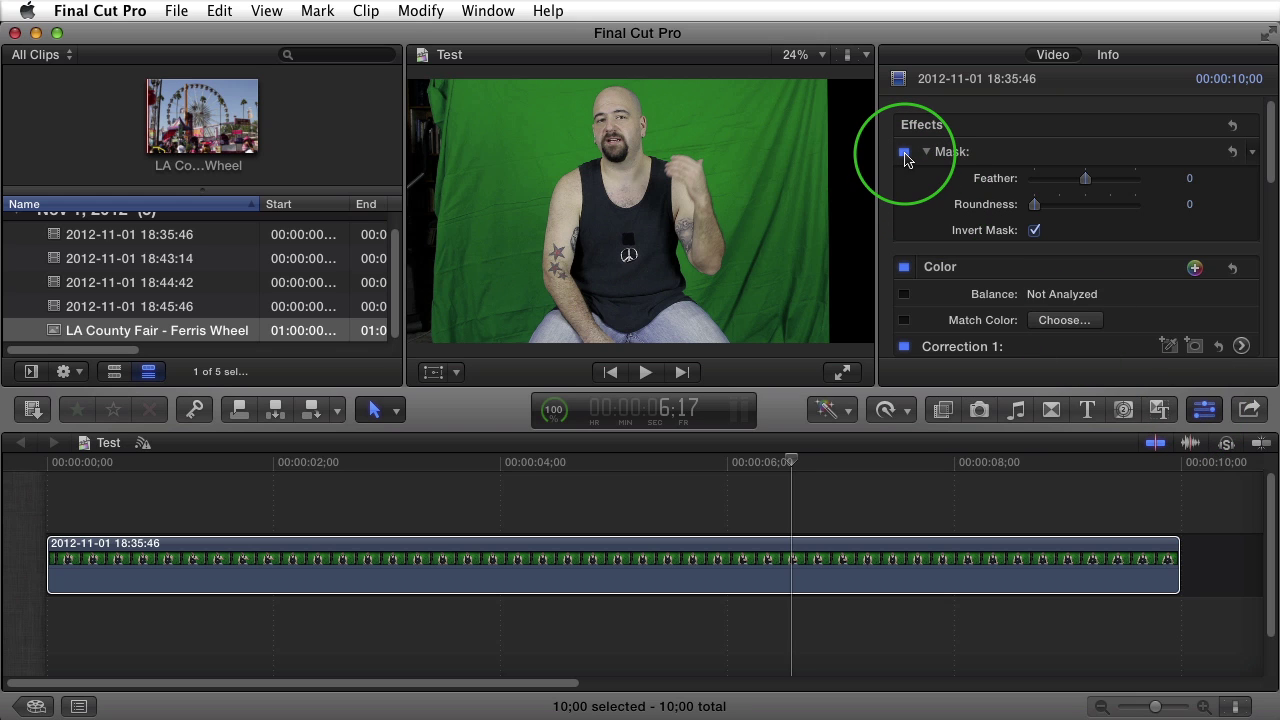
pyautogui.click(904, 154)
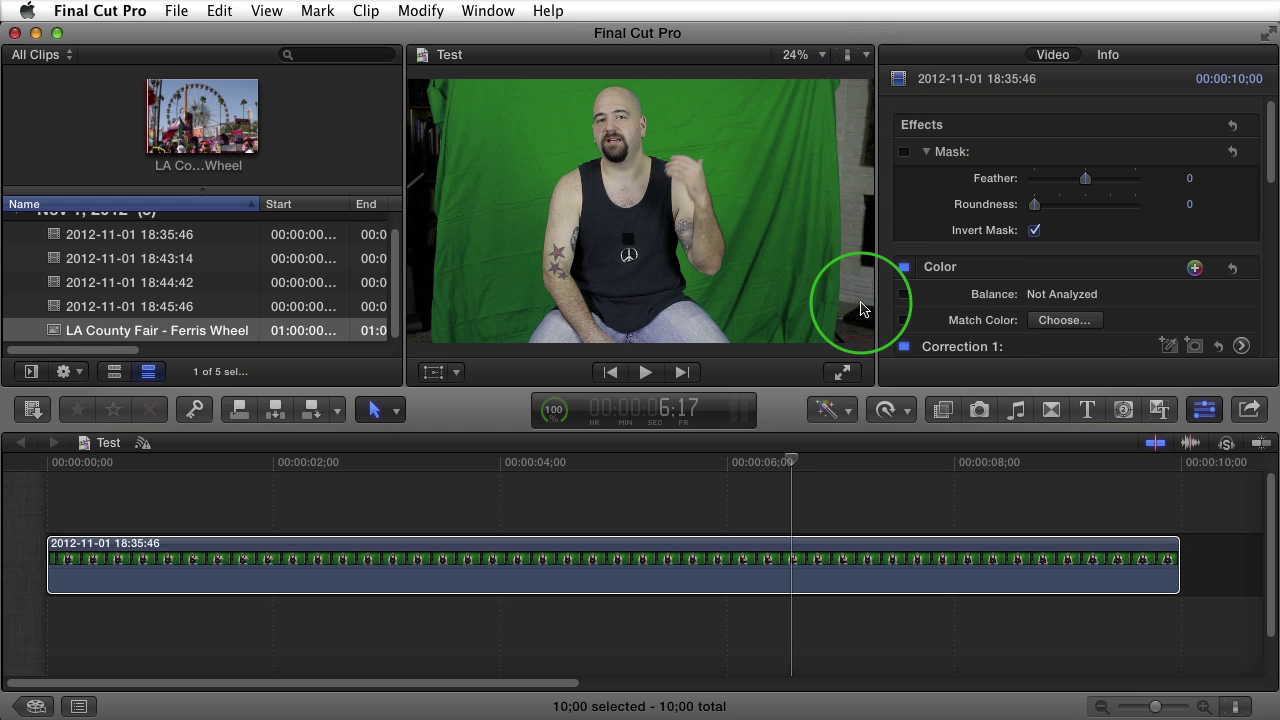
pyautogui.click(904, 153)
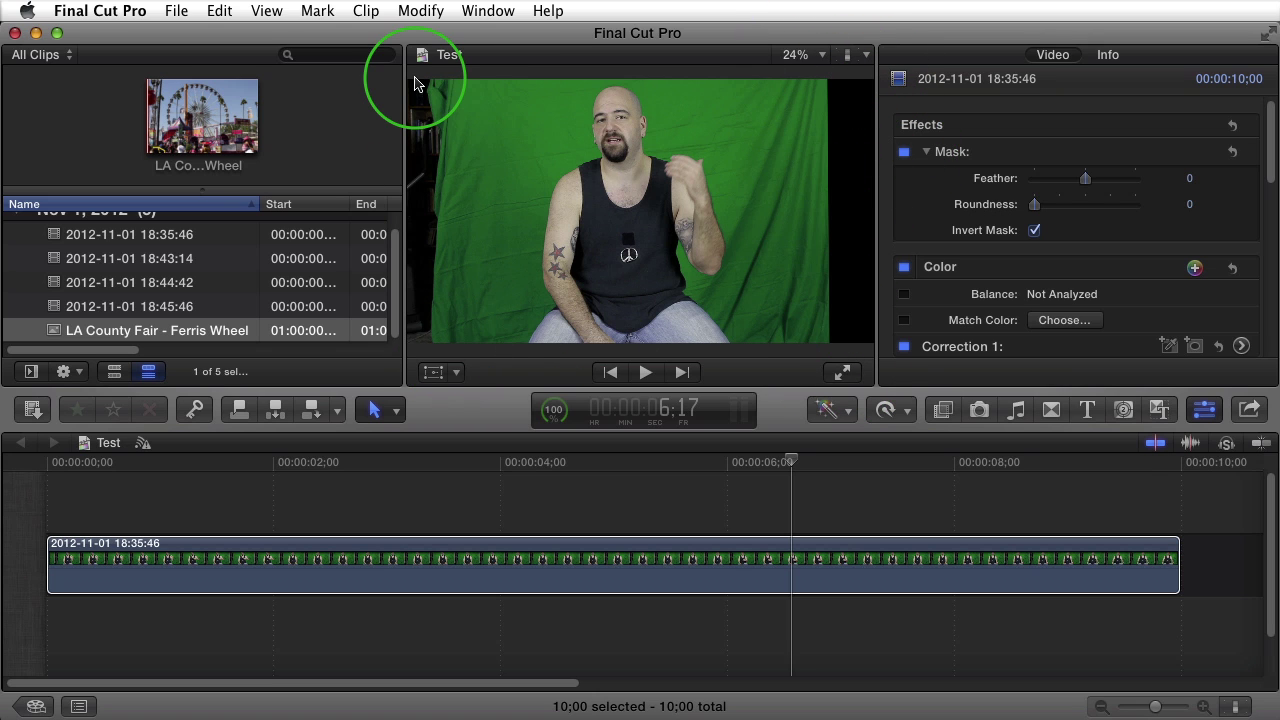
# Step: Open the Effects Browser filtered to the Keying category
pyautogui.click(942, 411)
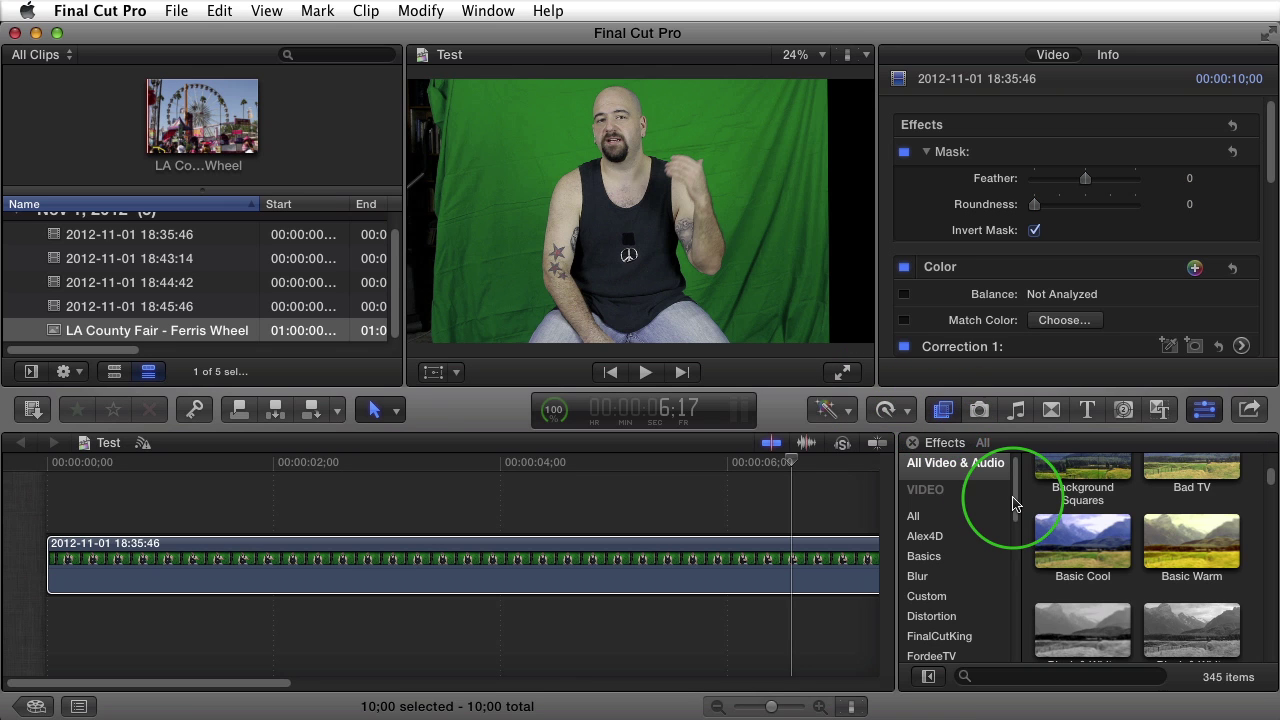
pyautogui.moveTo(1017, 466); pyautogui.dragTo(1016, 527)
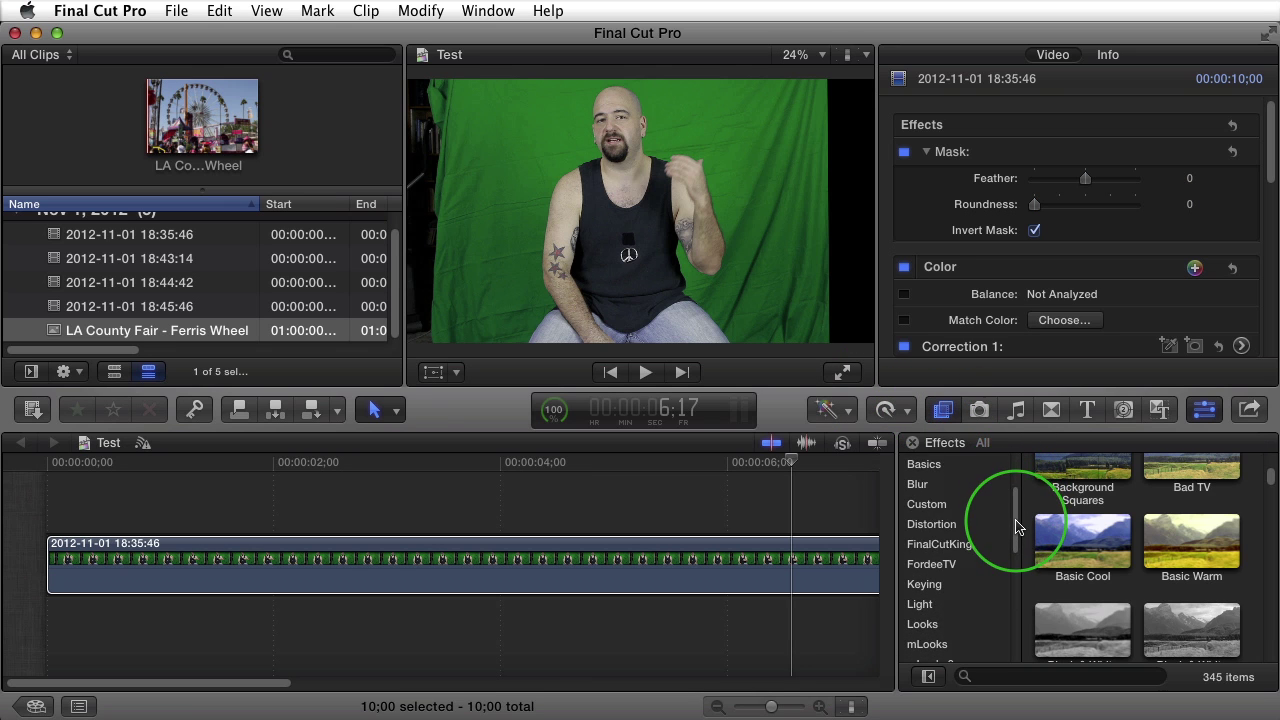
pyautogui.click(942, 588)
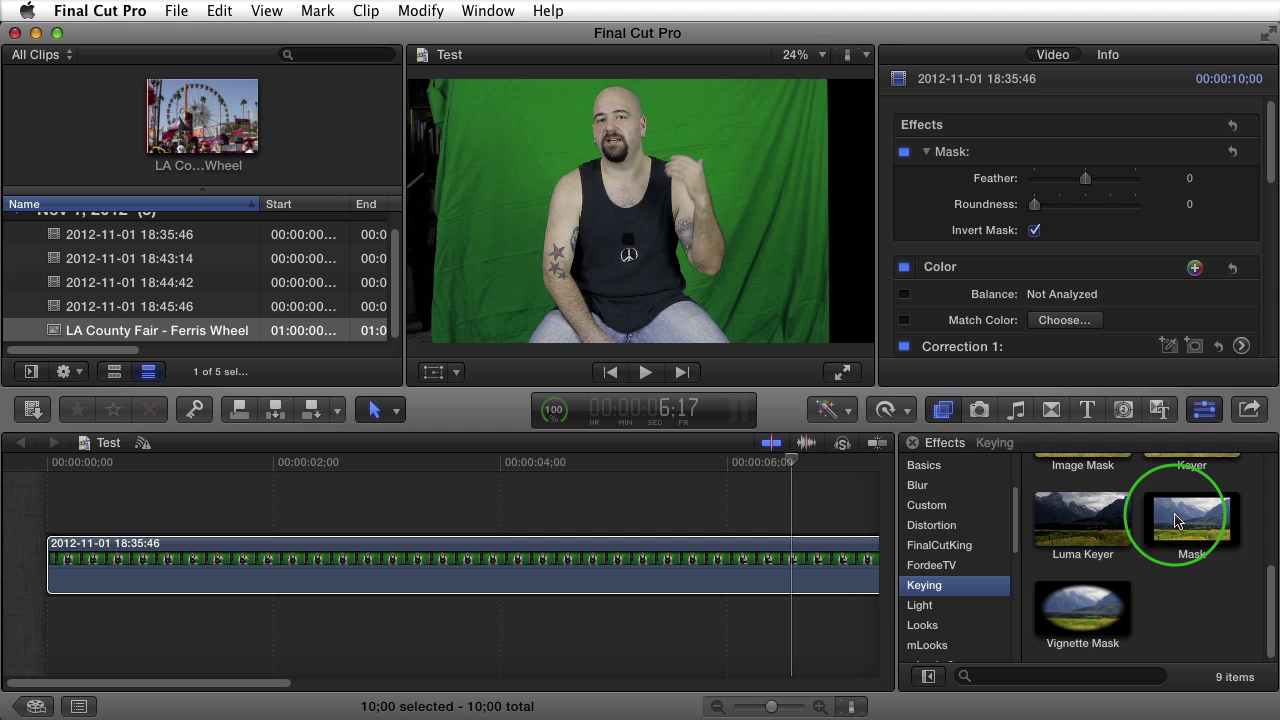
# Step: Apply a second Mask effect to the green-screen clip and zoom the viewer to 12.5%
pyautogui.moveTo(1190, 520); pyautogui.dragTo(748, 552)
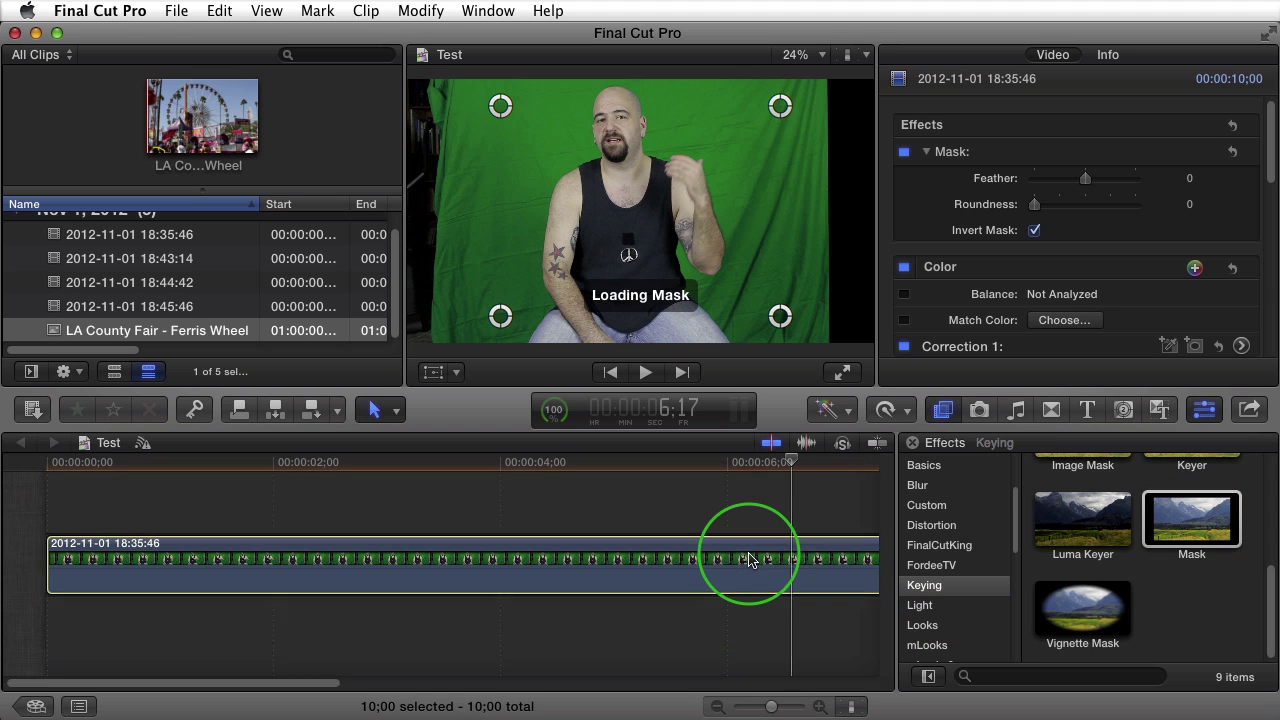
pyautogui.click(822, 57)
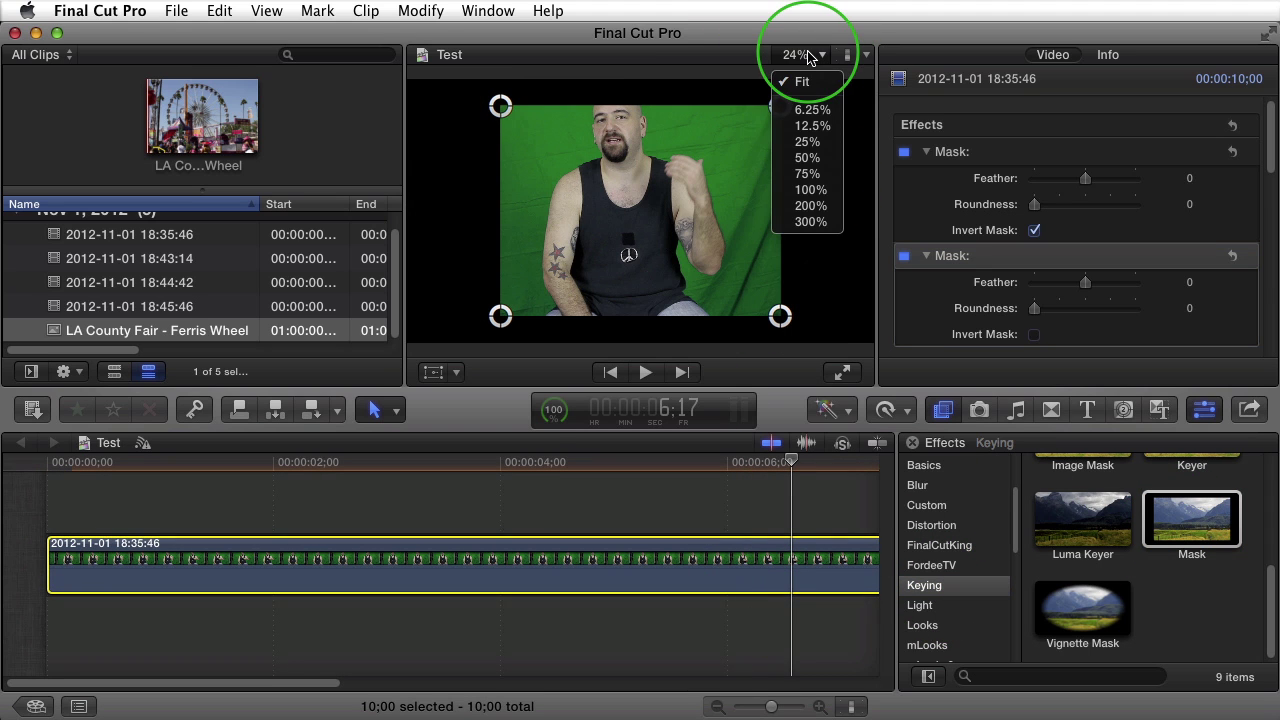
pyautogui.click(810, 128)
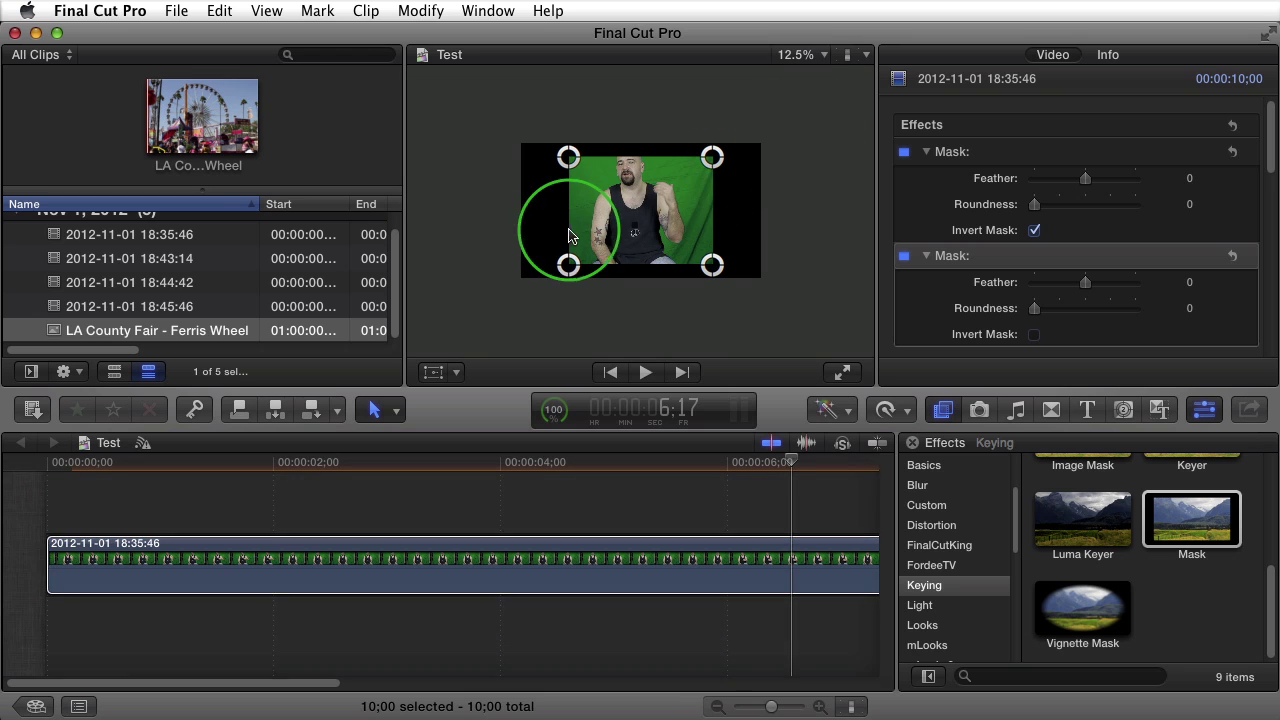
# Step: Drag the new mask's four corners to the frame's left edge and turn on Invert Mask
pyautogui.moveTo(568, 157); pyautogui.dragTo(508, 136)
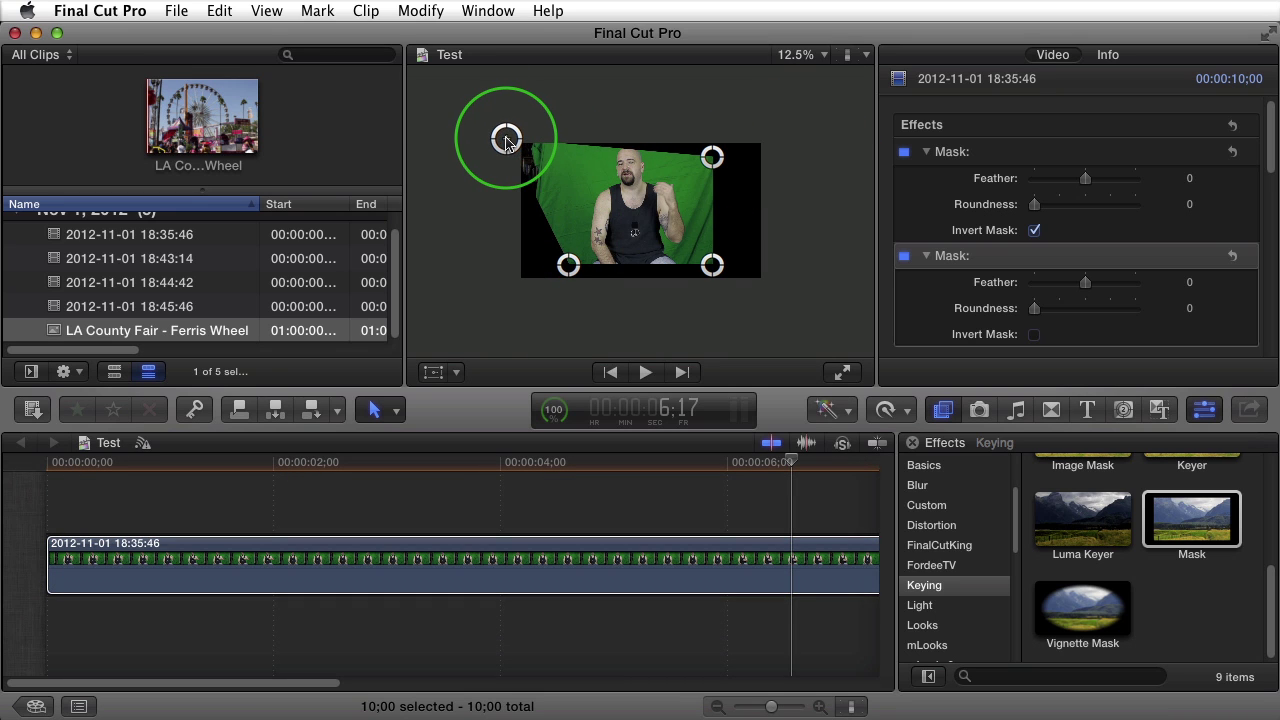
pyautogui.moveTo(711, 157); pyautogui.dragTo(533, 141)
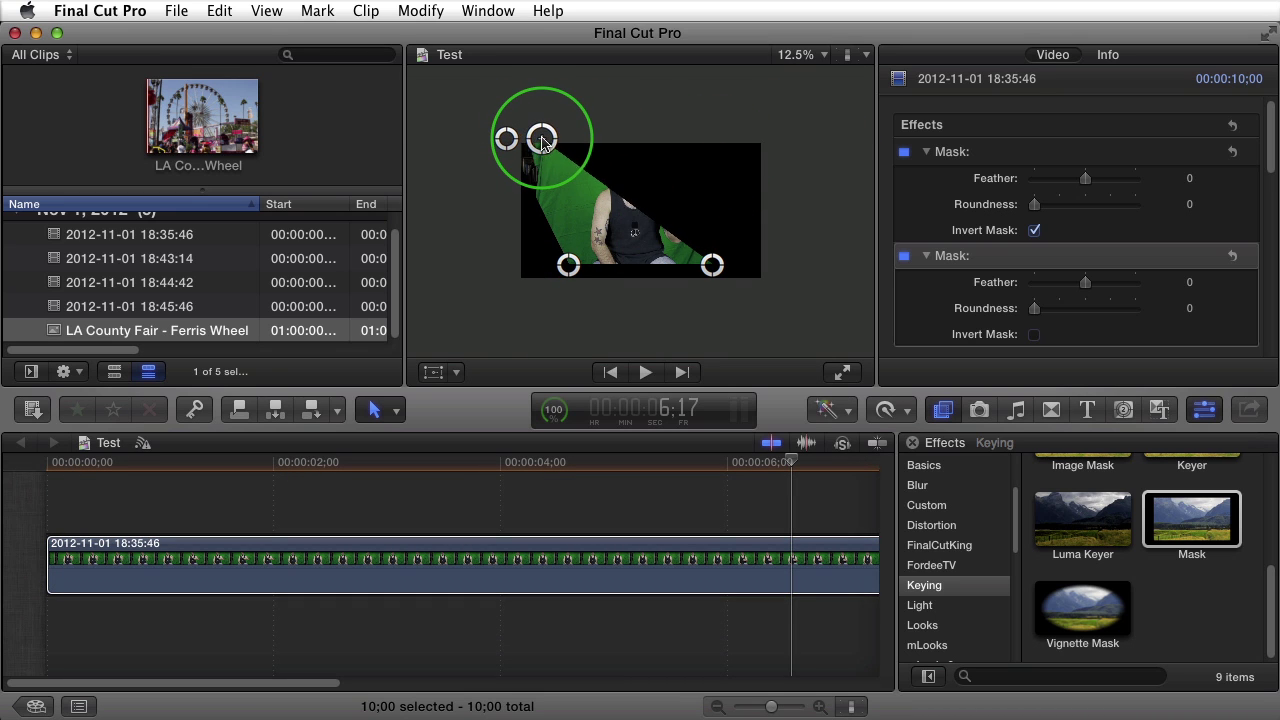
pyautogui.moveTo(559, 269); pyautogui.dragTo(510, 290)
pyautogui.moveTo(712, 266); pyautogui.dragTo(536, 292)
pyautogui.moveTo(538, 145); pyautogui.dragTo(540, 143)
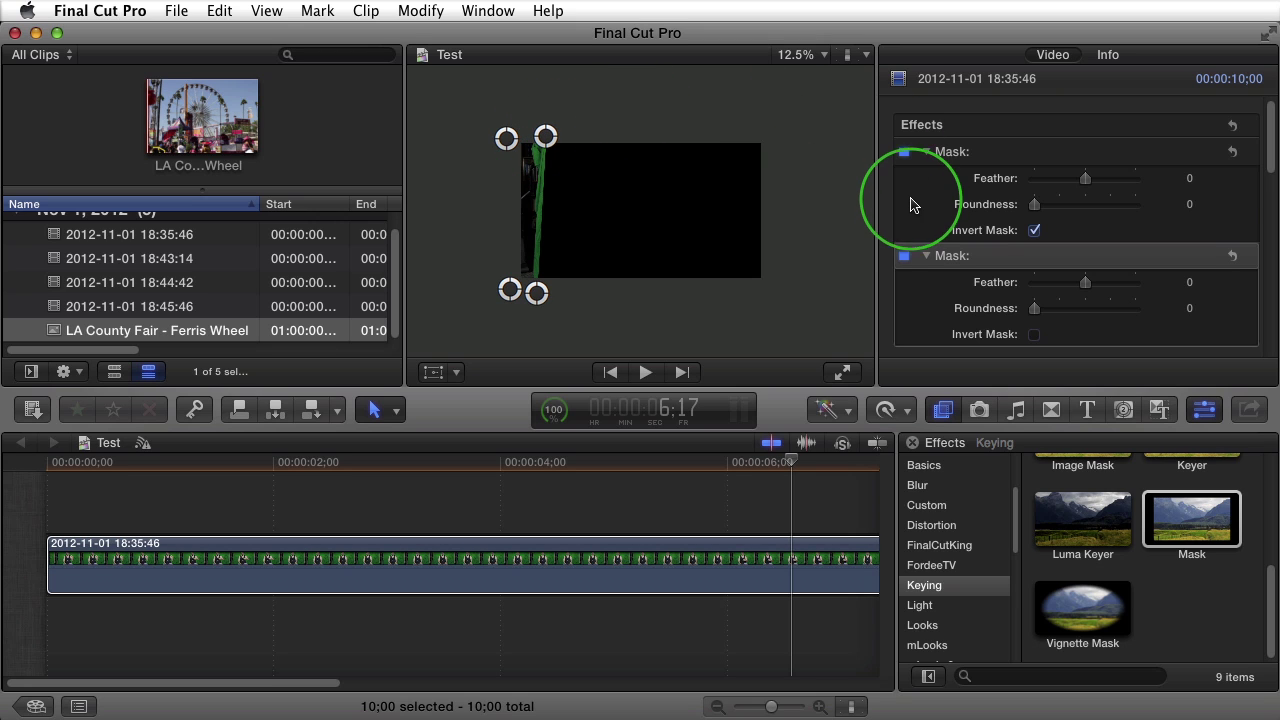
pyautogui.click(1034, 335)
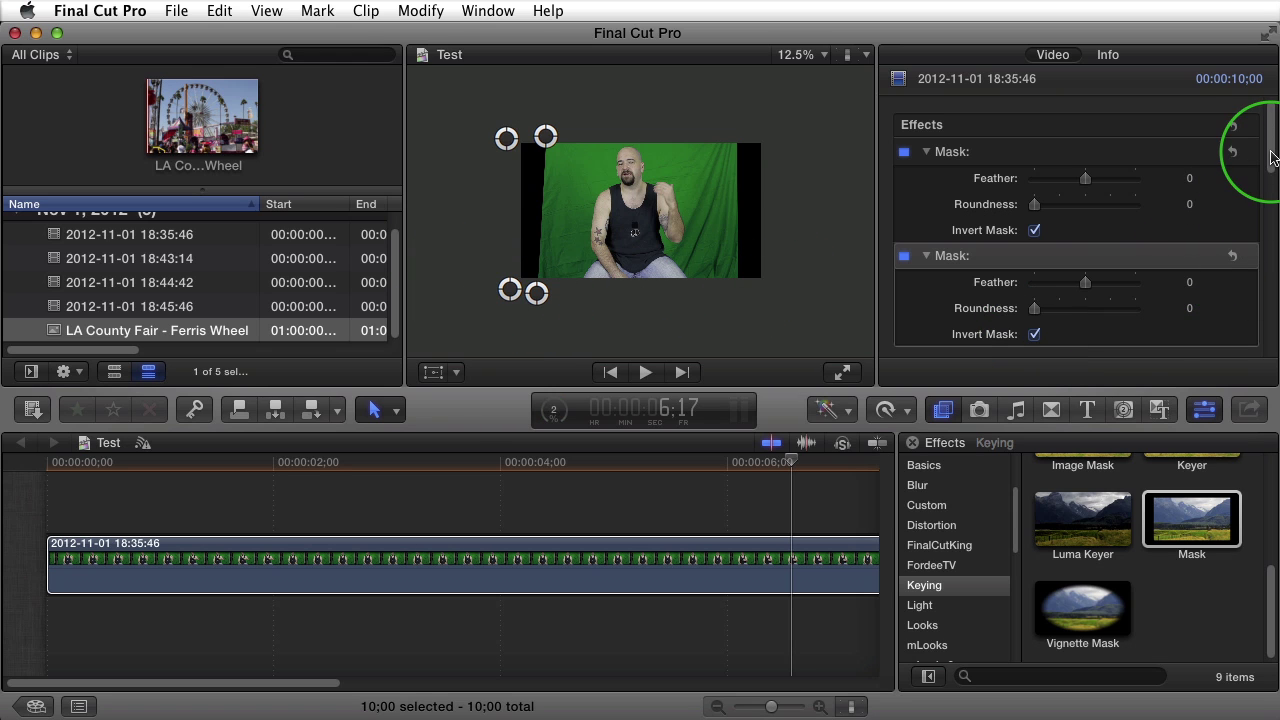
# Step: Hide the mask's on-screen corner handles and set the viewer zoom back to Fit
pyautogui.moveTo(1271, 155); pyautogui.dragTo(1270, 196)
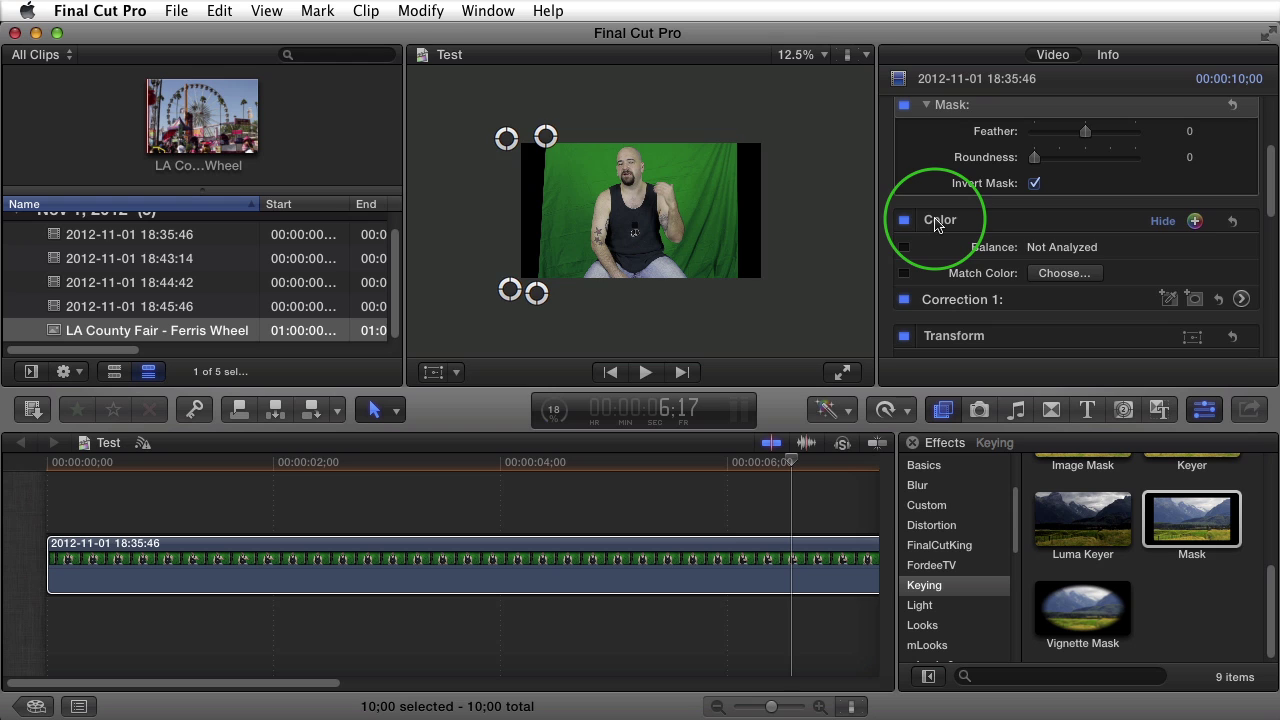
pyautogui.click(938, 222)
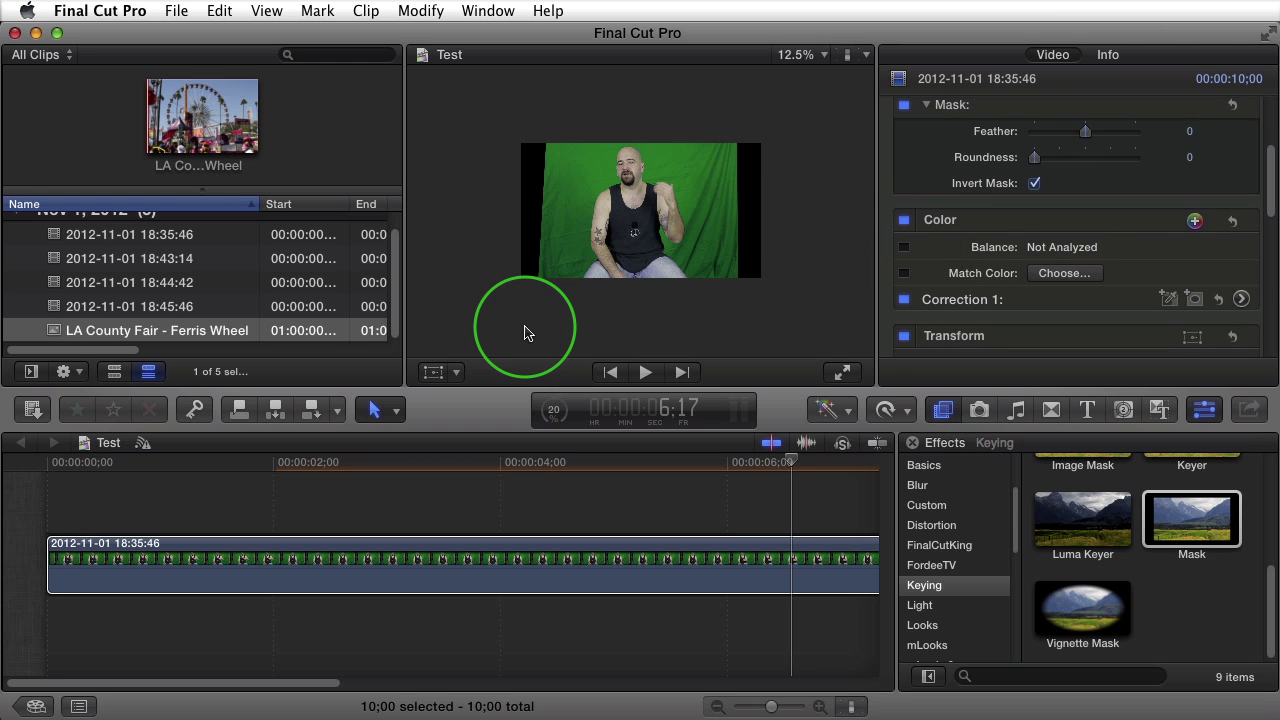
pyautogui.click(795, 55)
pyautogui.click(791, 80)
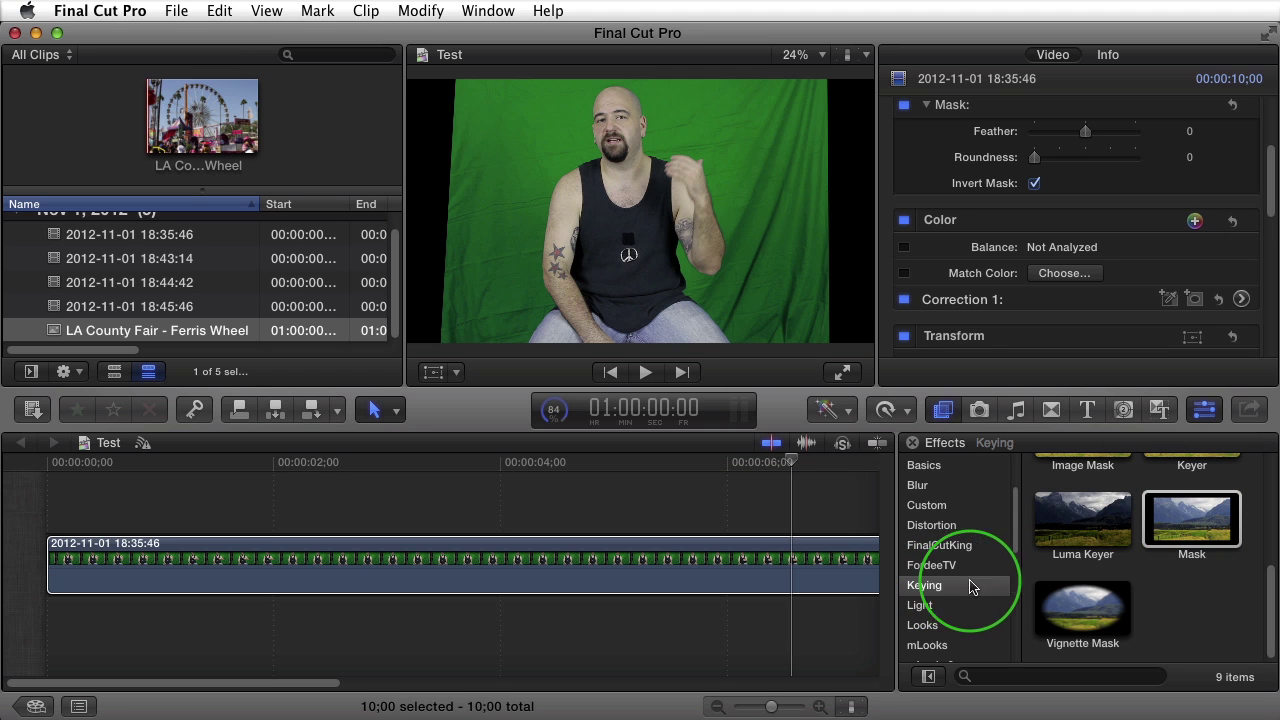
# Step: Apply the Keyer effect from the Keying category to the timeline clip
pyautogui.scroll(2, 1178, 550)
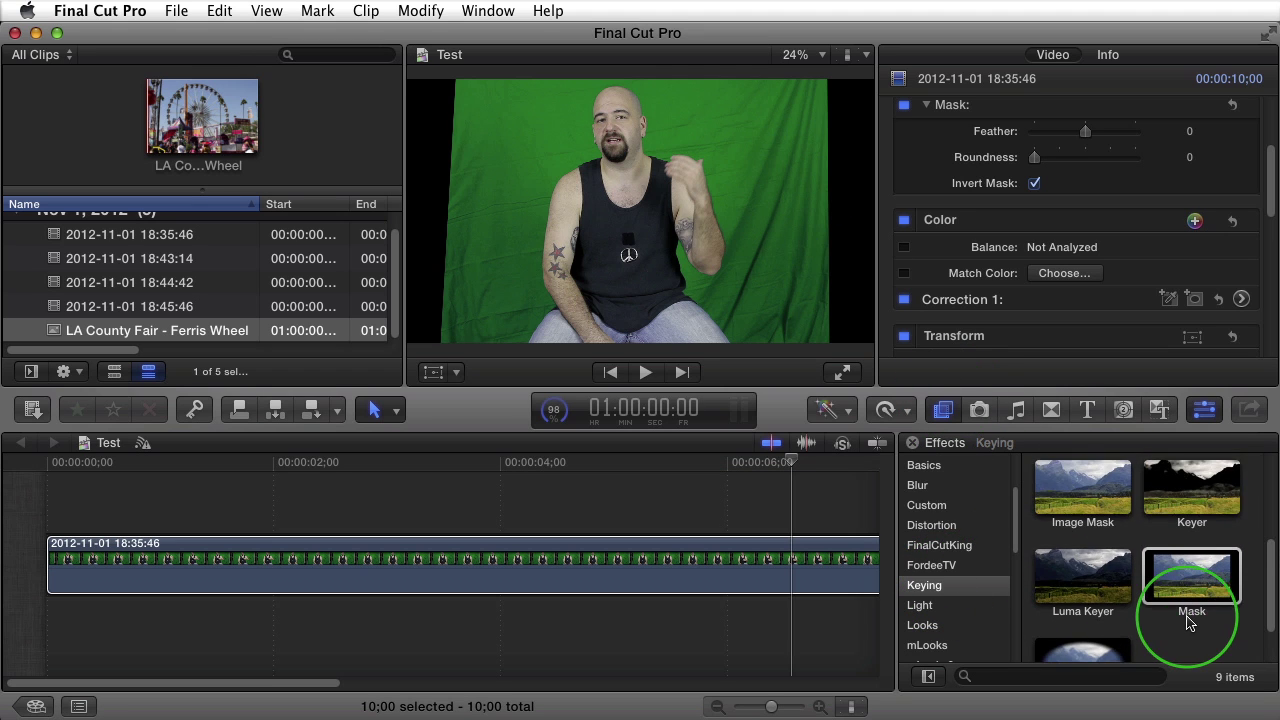
pyautogui.moveTo(1200, 493); pyautogui.dragTo(763, 555)
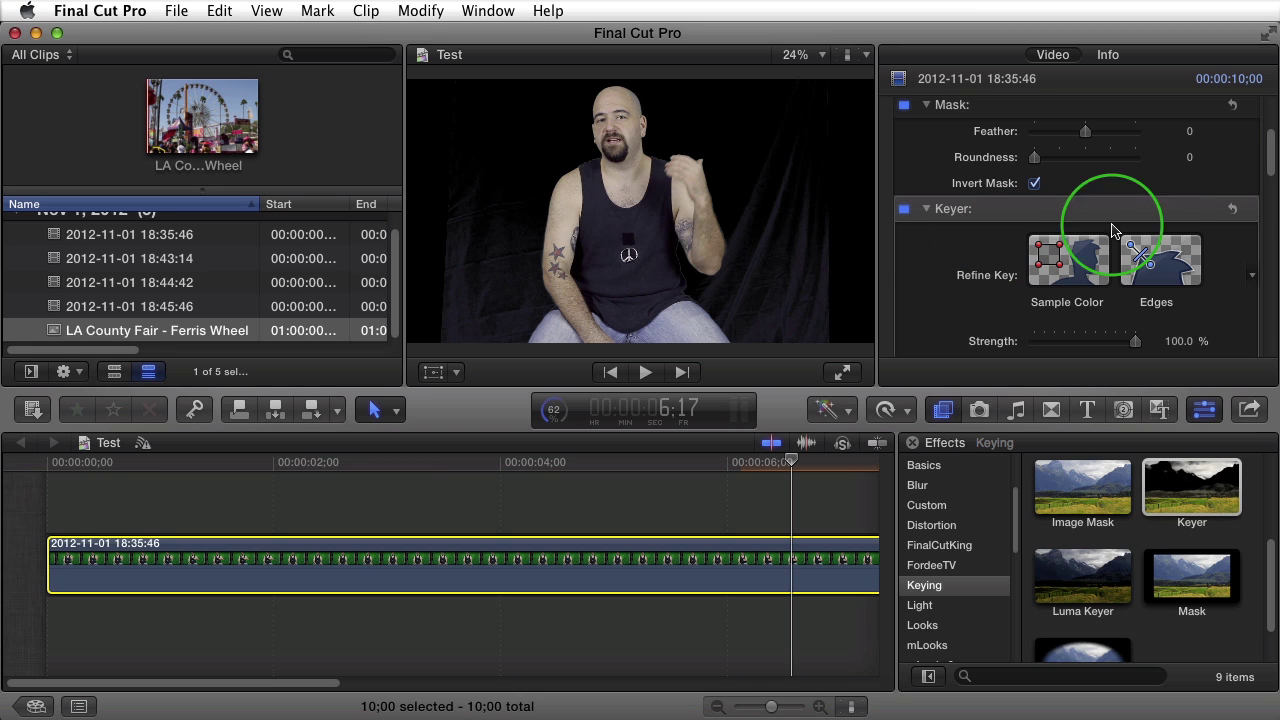
pyautogui.moveTo(1272, 166)
pyautogui.mouseDown()
pyautogui.moveTo(1272, 150)
pyautogui.moveTo(1272, 182)
pyautogui.mouseUp()
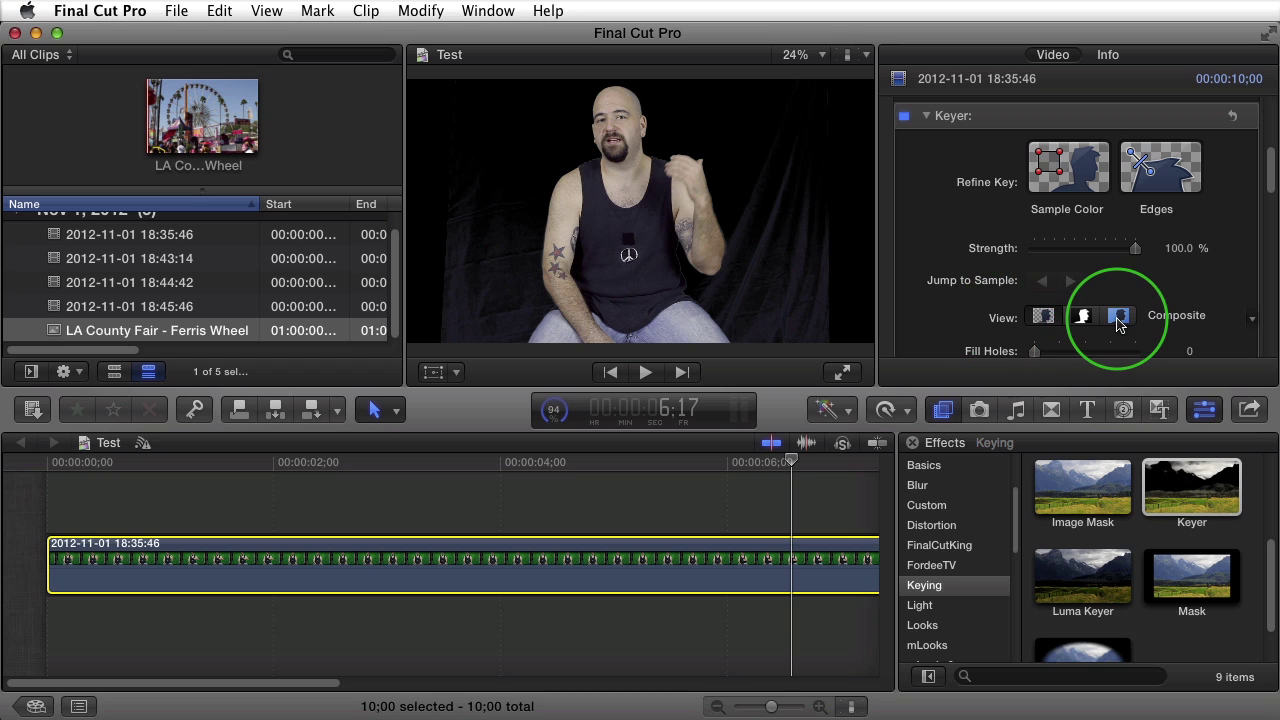
# Step: Compare the Keyer's Composite, Matte and Original views, leaving the view on Original
pyautogui.click(1047, 318)
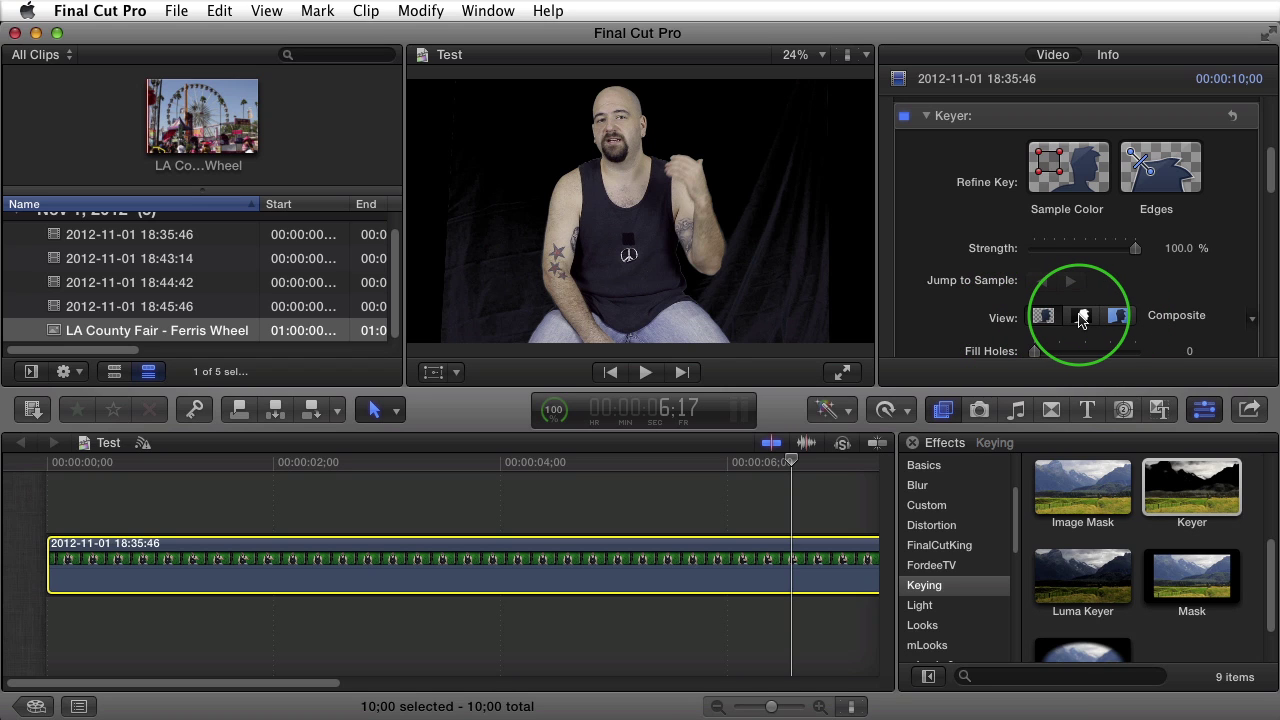
pyautogui.click(1117, 317)
pyautogui.click(1117, 317)
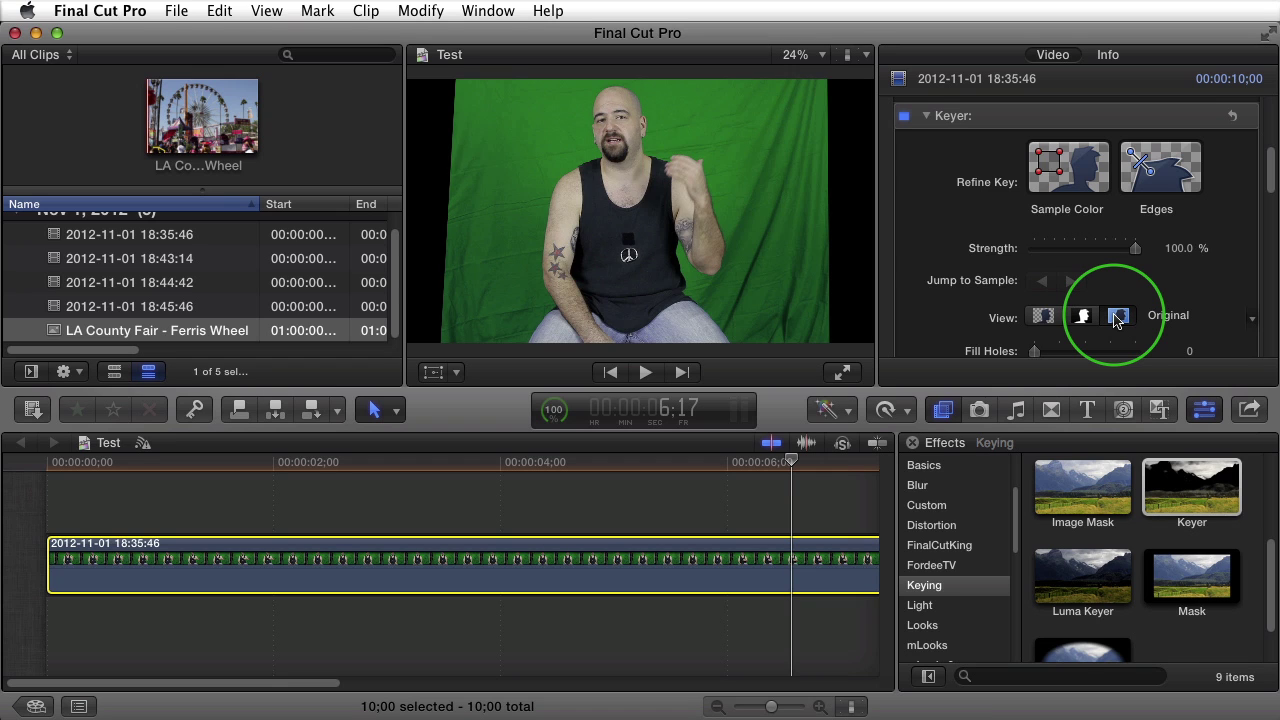
pyautogui.click(1085, 317)
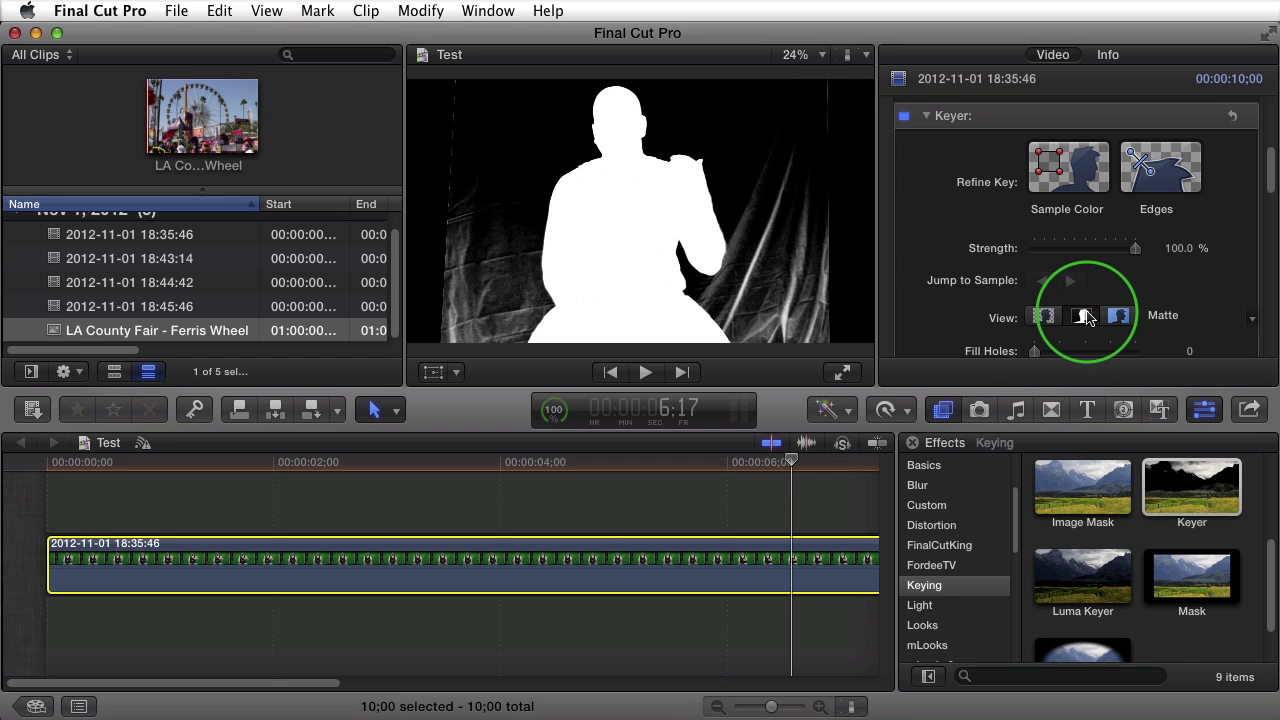
pyautogui.click(1116, 317)
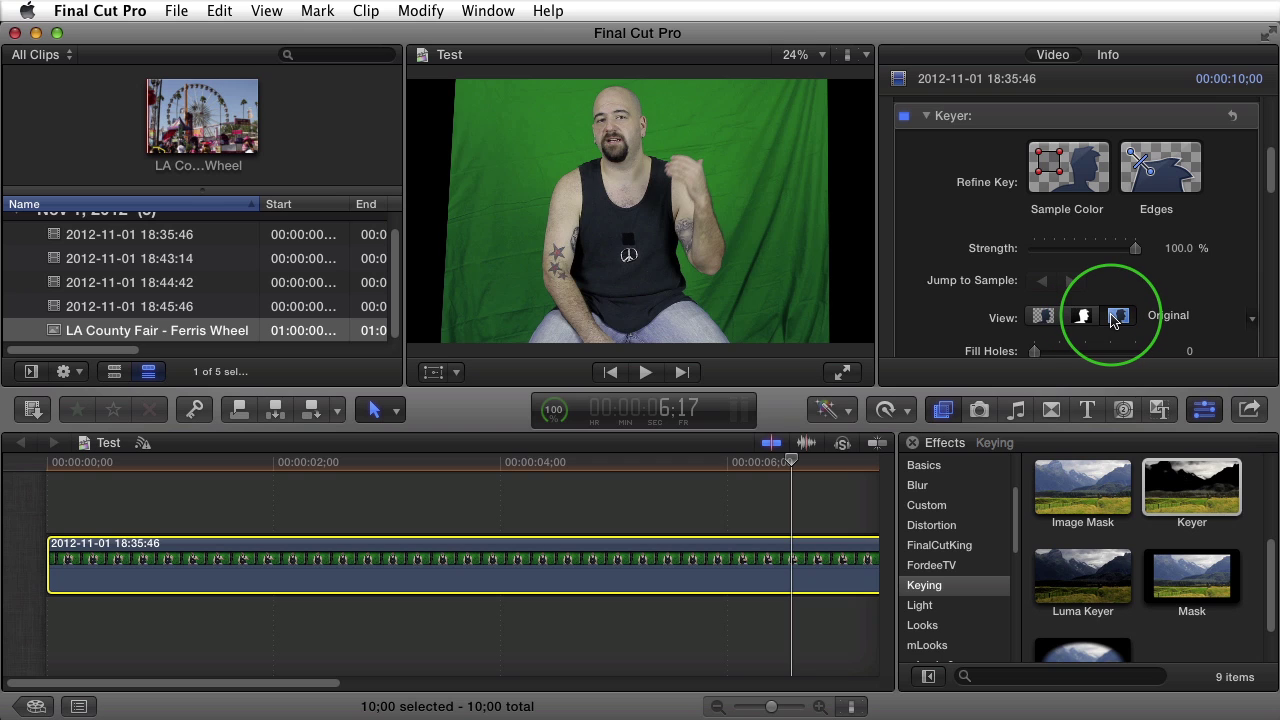
pyautogui.click(1066, 172)
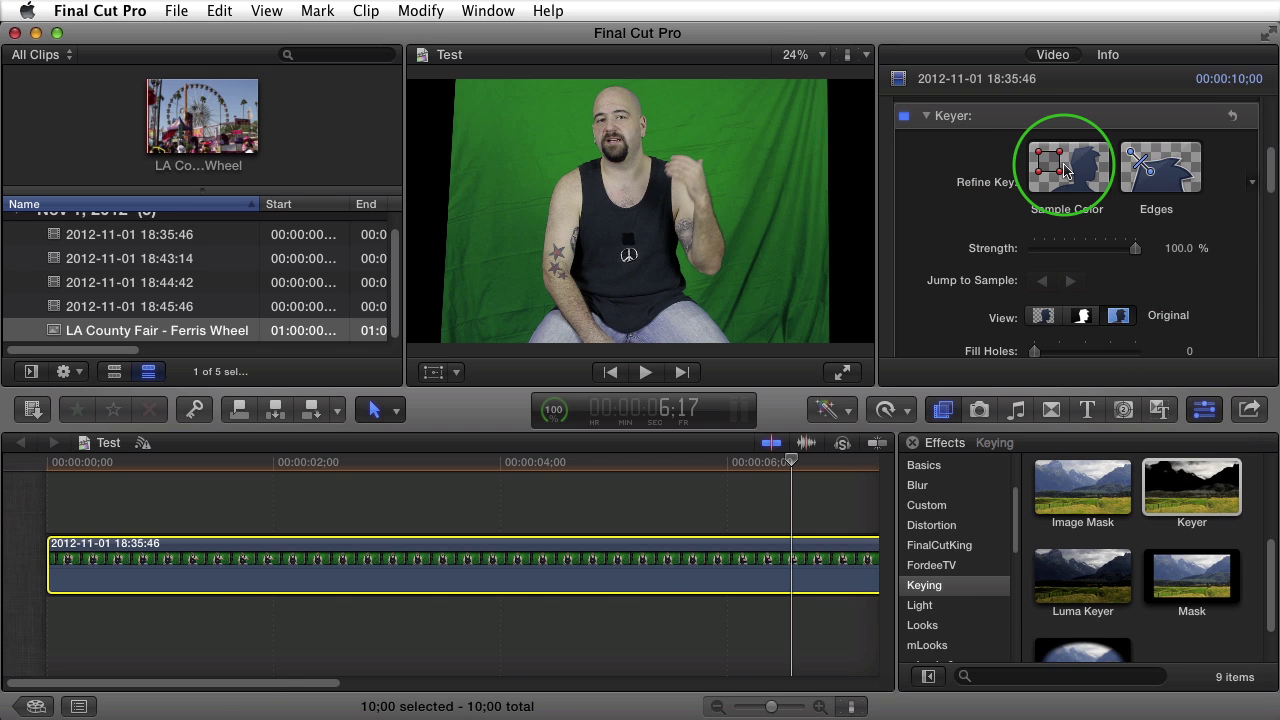
# Step: Sample four green-screen areas: the right strip, above and left of his head, and left of the man
pyautogui.click(1066, 172)
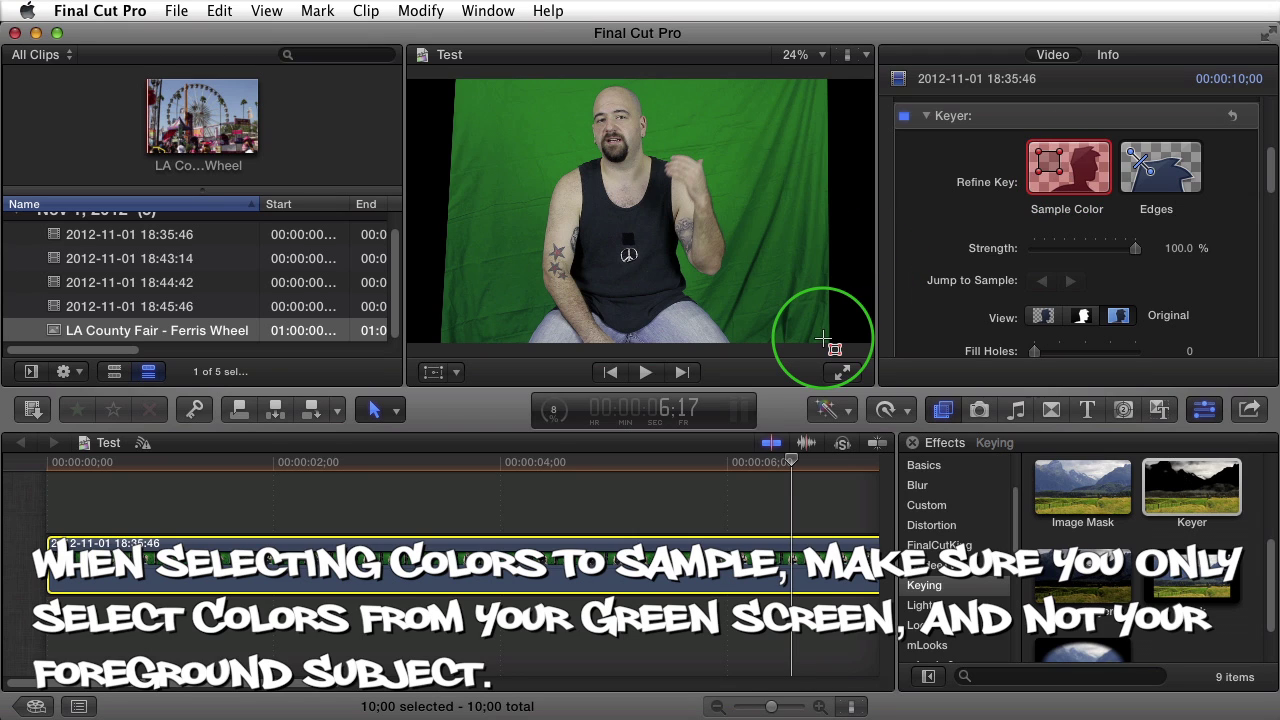
pyautogui.moveTo(822, 340); pyautogui.dragTo(737, 84)
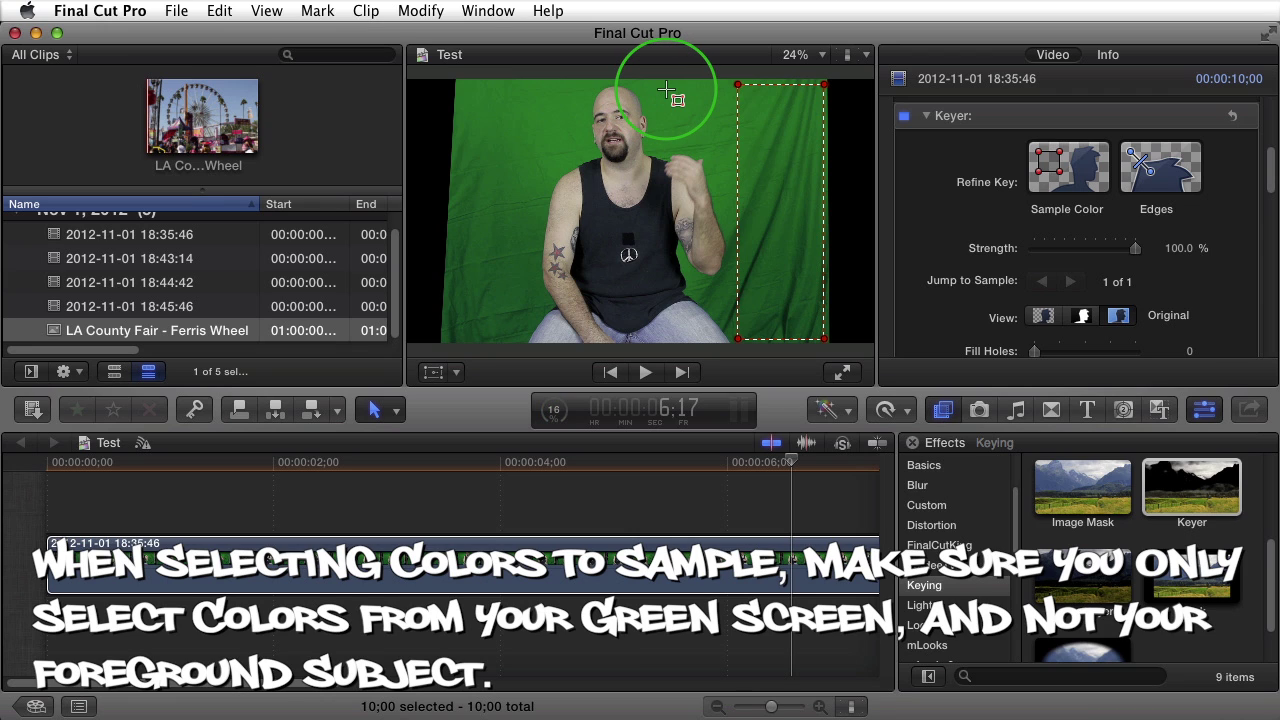
pyautogui.moveTo(661, 86); pyautogui.dragTo(728, 146)
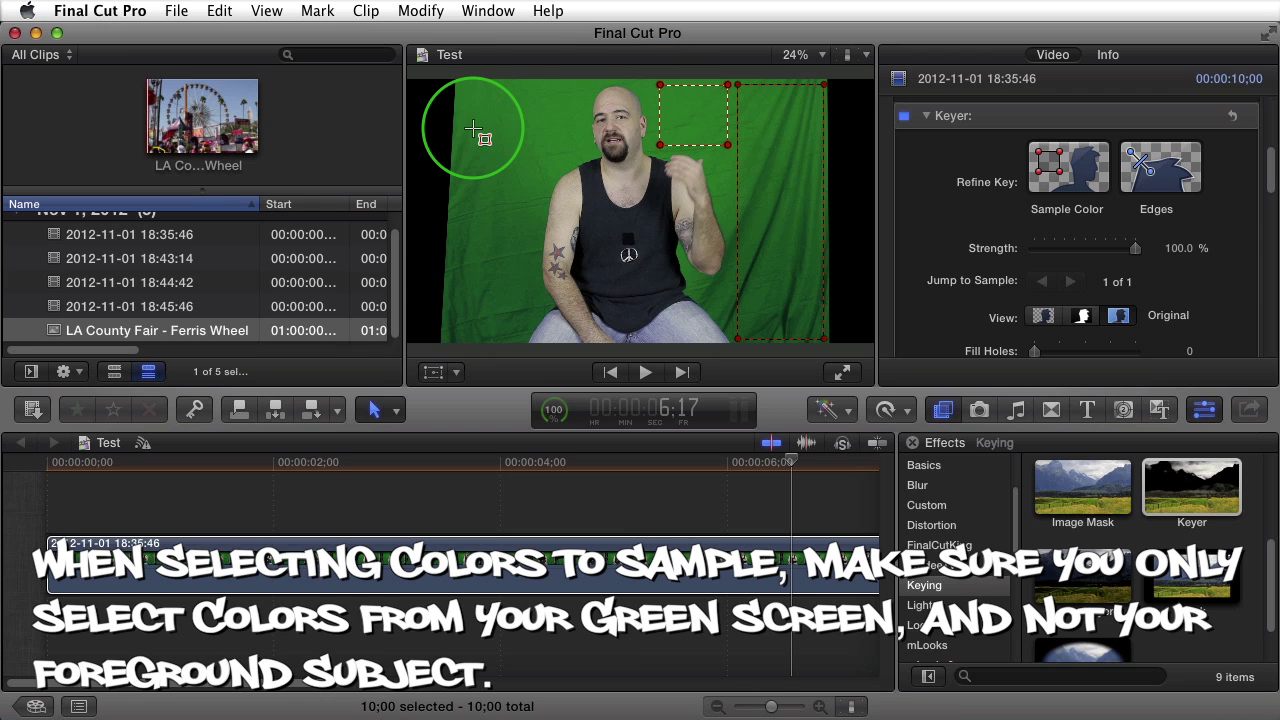
pyautogui.click(582, 90)
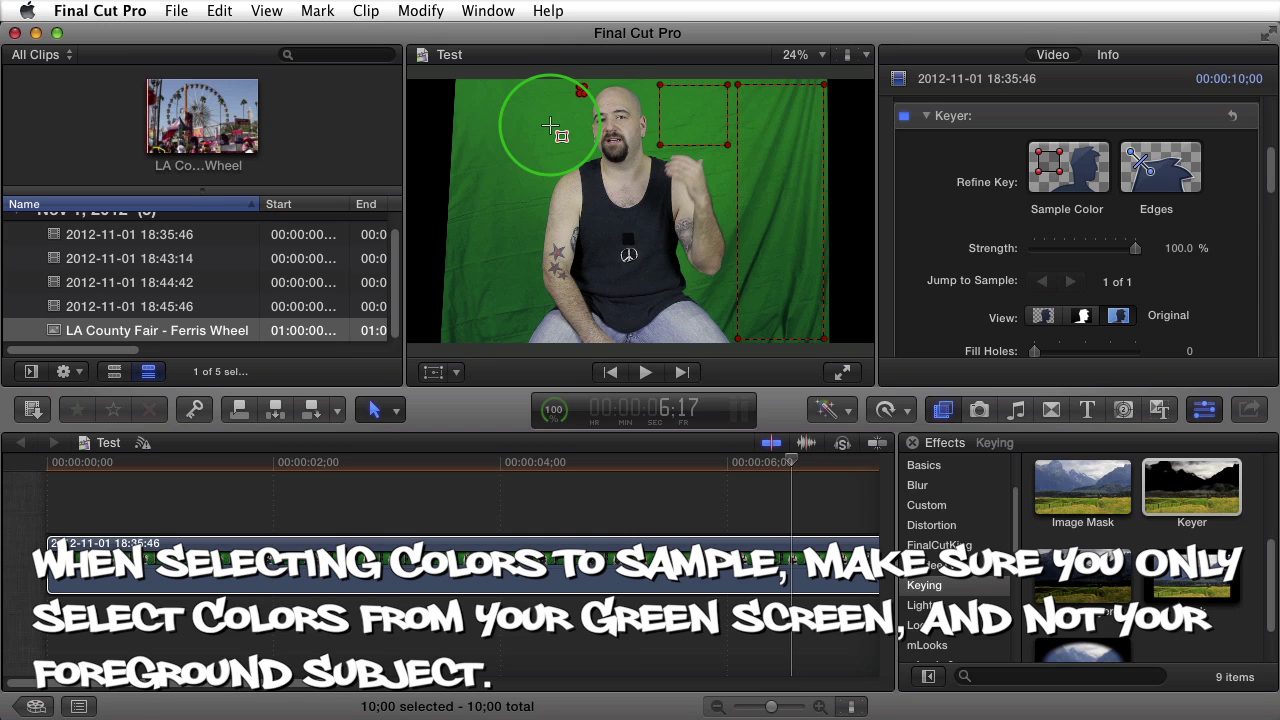
pyautogui.moveTo(550, 126); pyautogui.dragTo(463, 150)
pyautogui.click(459, 162)
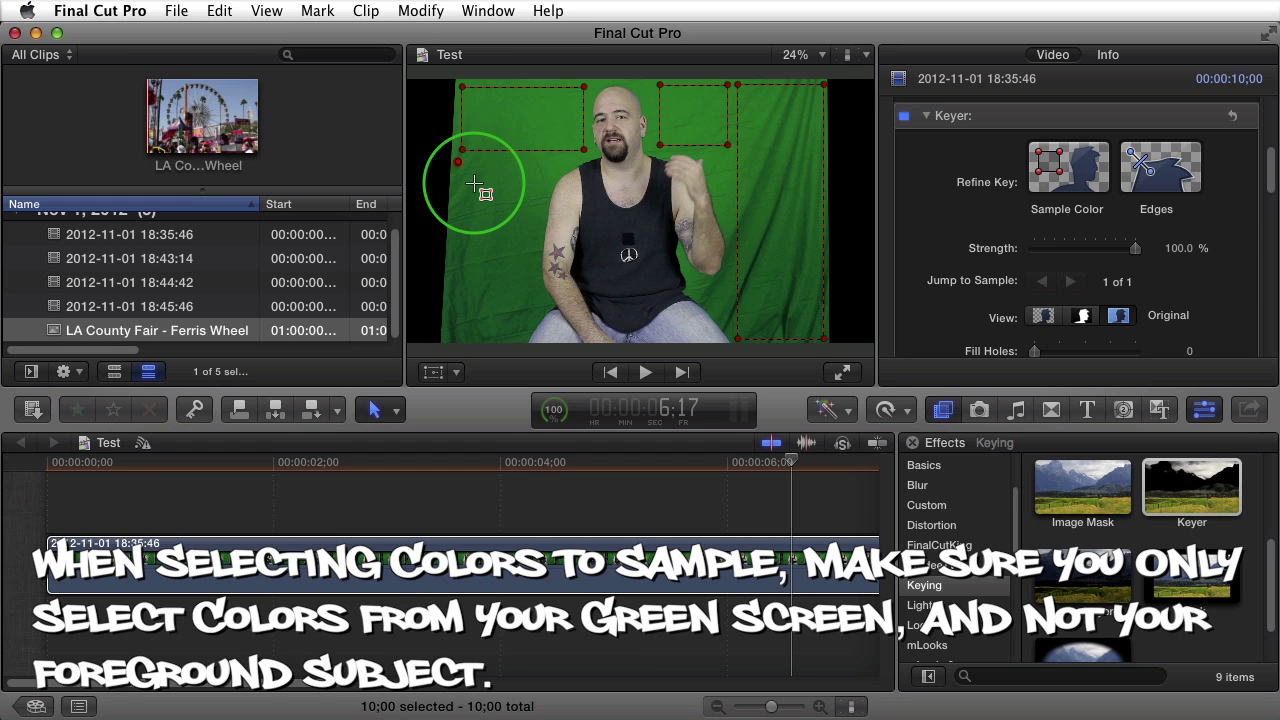
pyautogui.moveTo(482, 197); pyautogui.dragTo(517, 334)
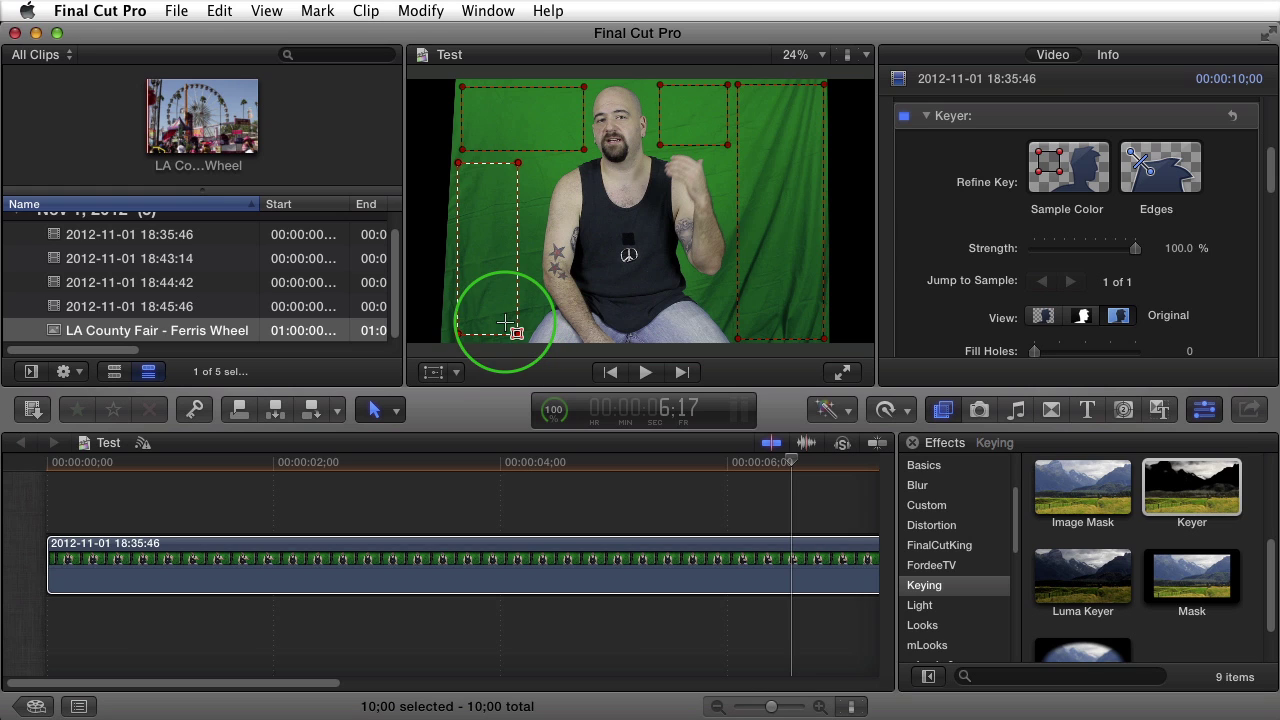
# Step: Place the LA County Fair - Ferris Wheel clip under the keyed clip at the start, viewing Composite
pyautogui.click(1044, 317)
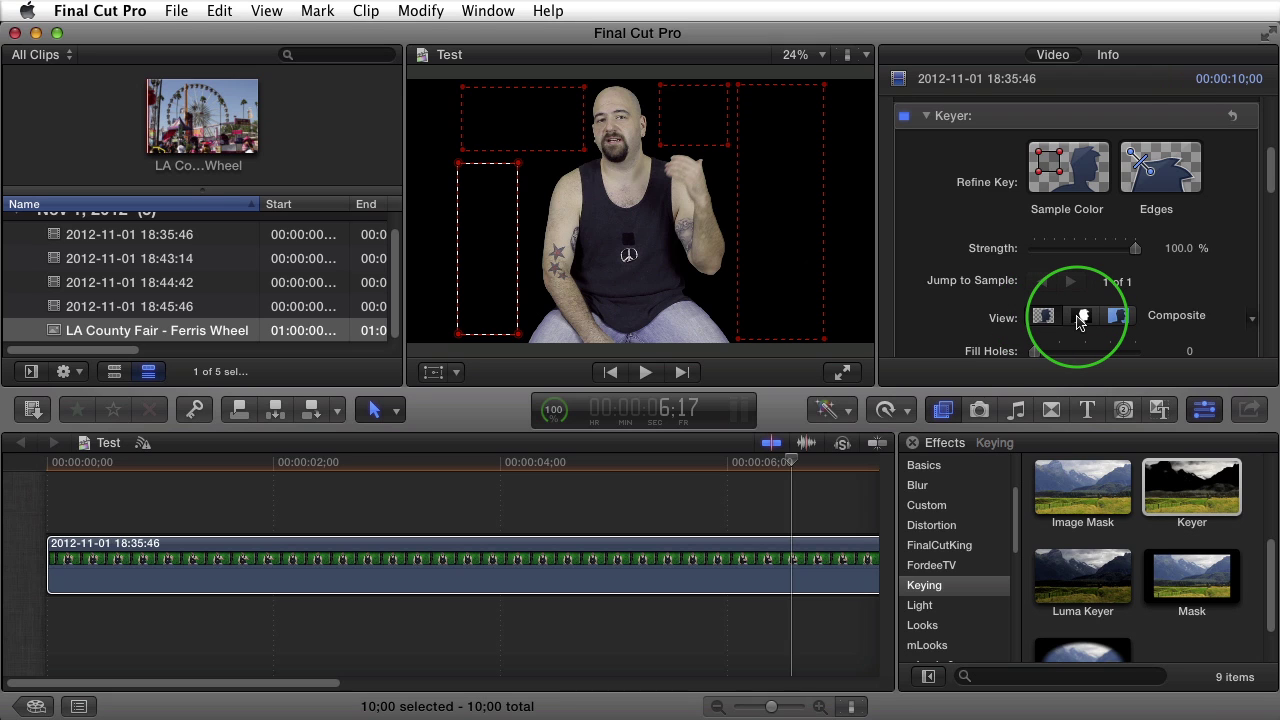
pyautogui.click(1080, 317)
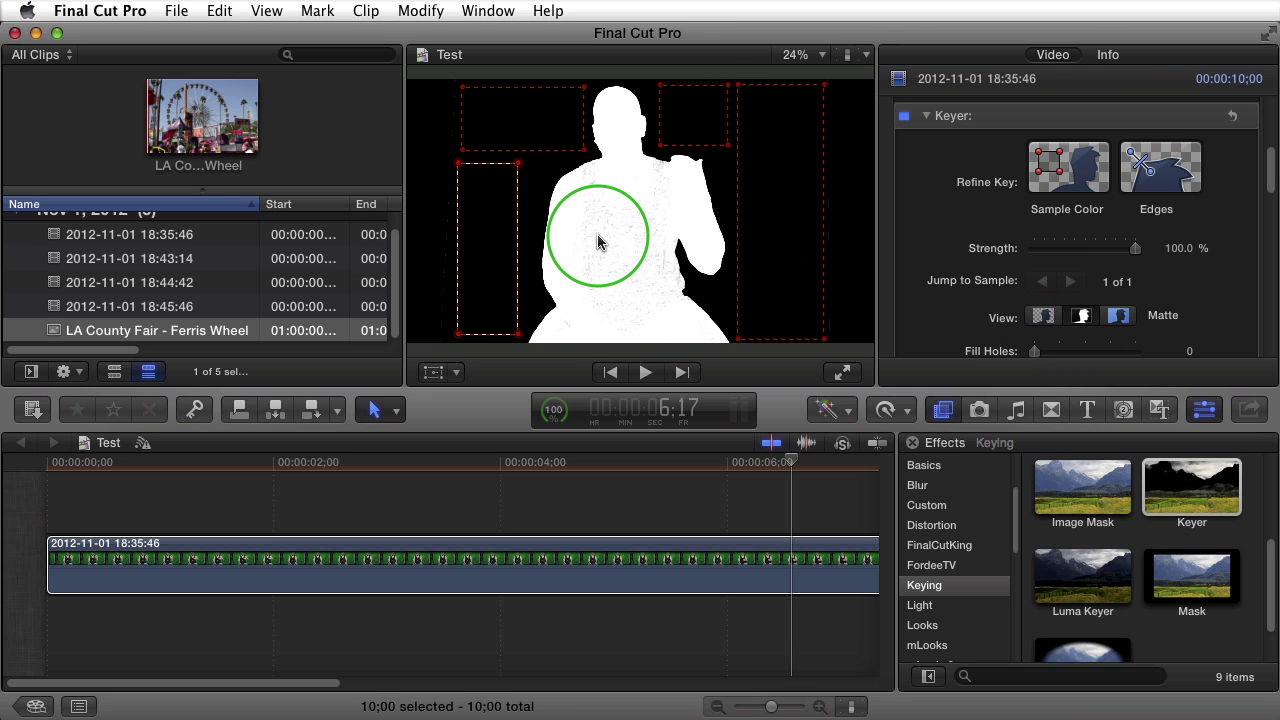
pyautogui.click(60, 338)
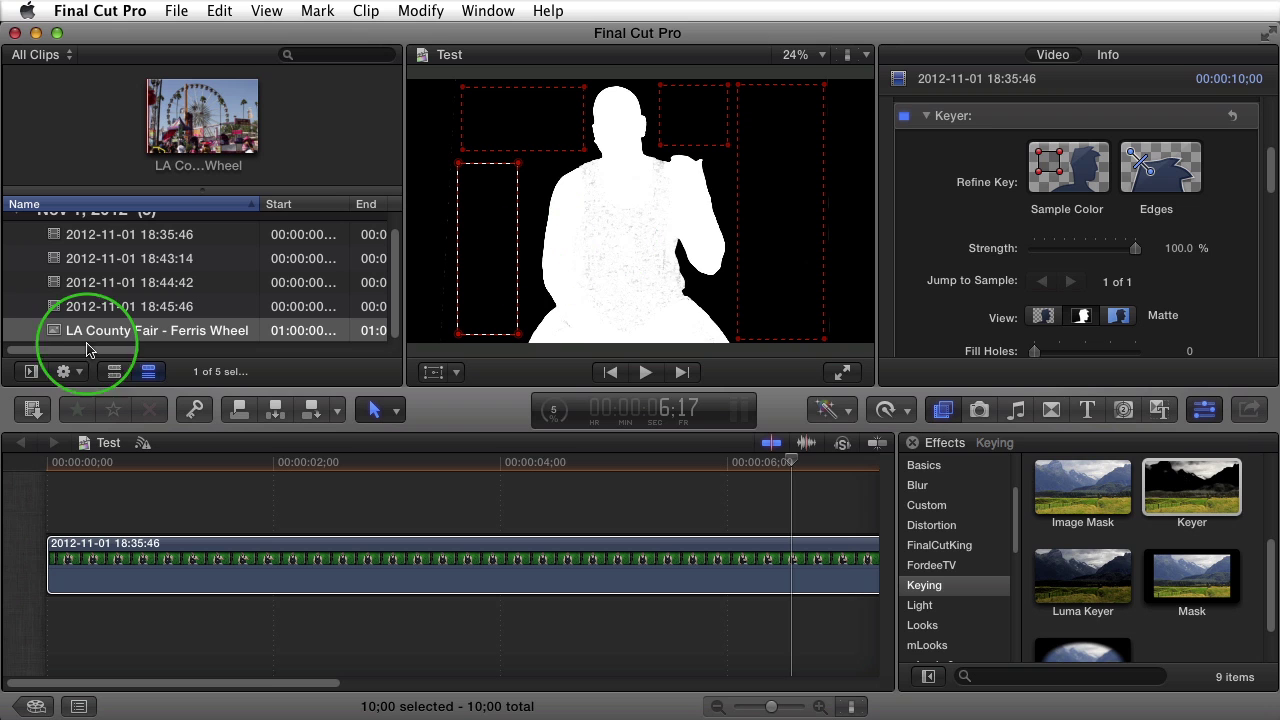
pyautogui.moveTo(58, 340); pyautogui.dragTo(43, 621)
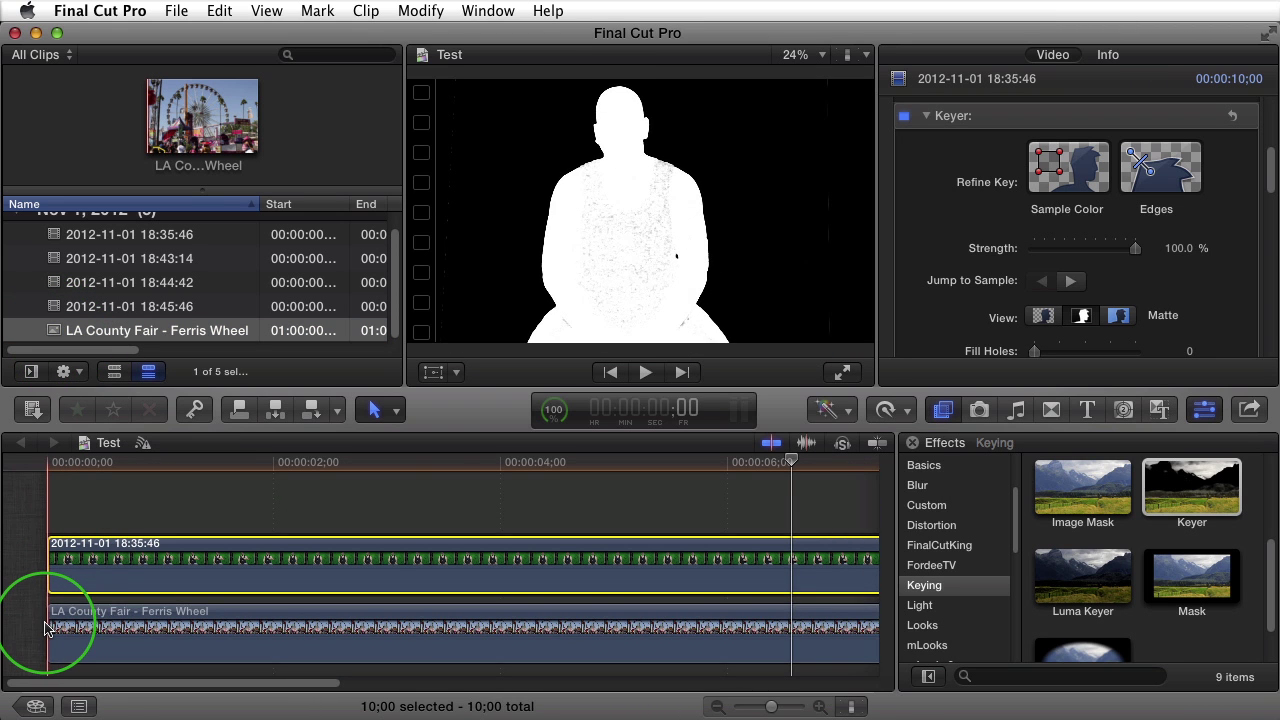
pyautogui.click(870, 288)
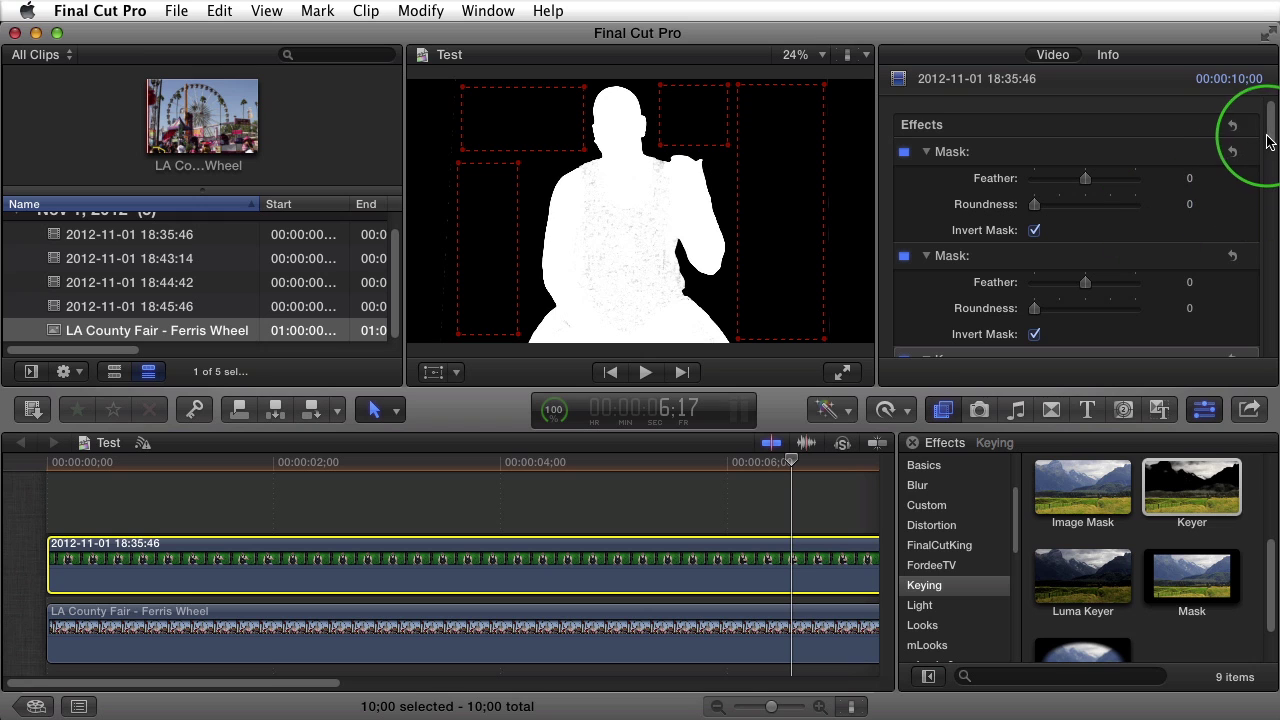
pyautogui.moveTo(1269, 140); pyautogui.dragTo(1271, 185)
pyautogui.click(1043, 279)
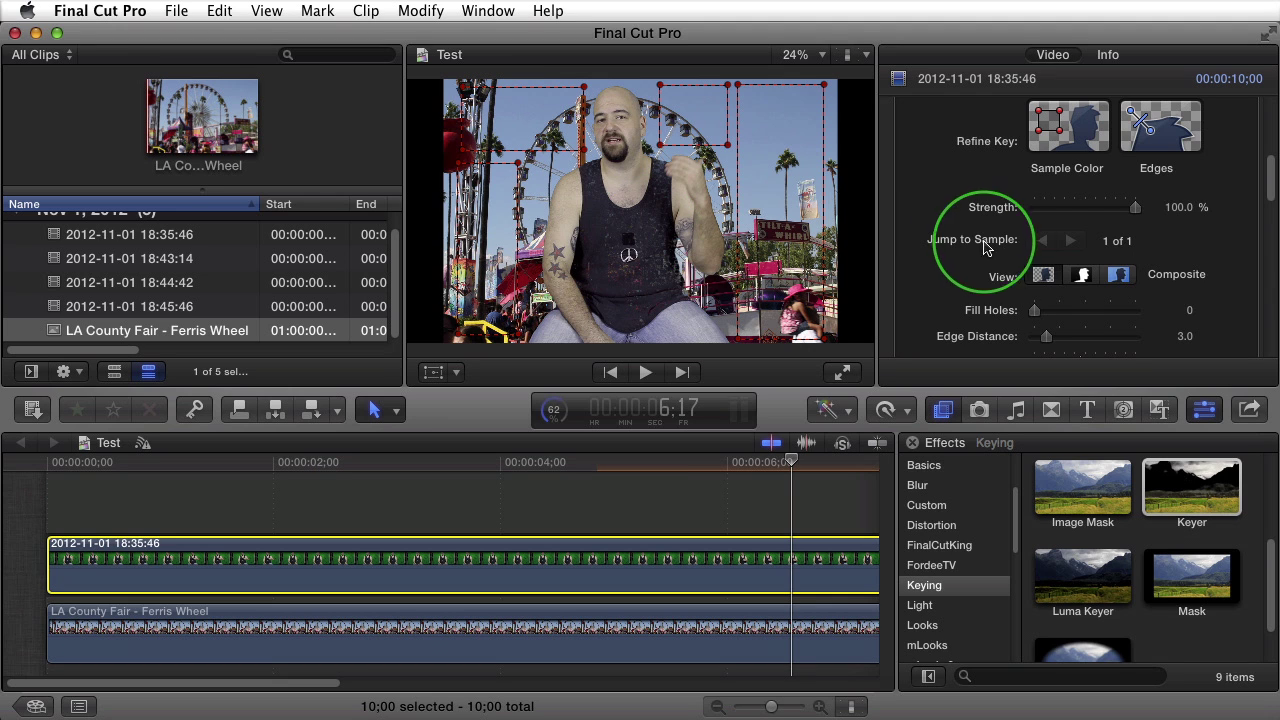
# Step: In Matte view, set the Keyer's Fill Holes to 2.0 and Edge Distance to 2.0
pyautogui.click(1082, 276)
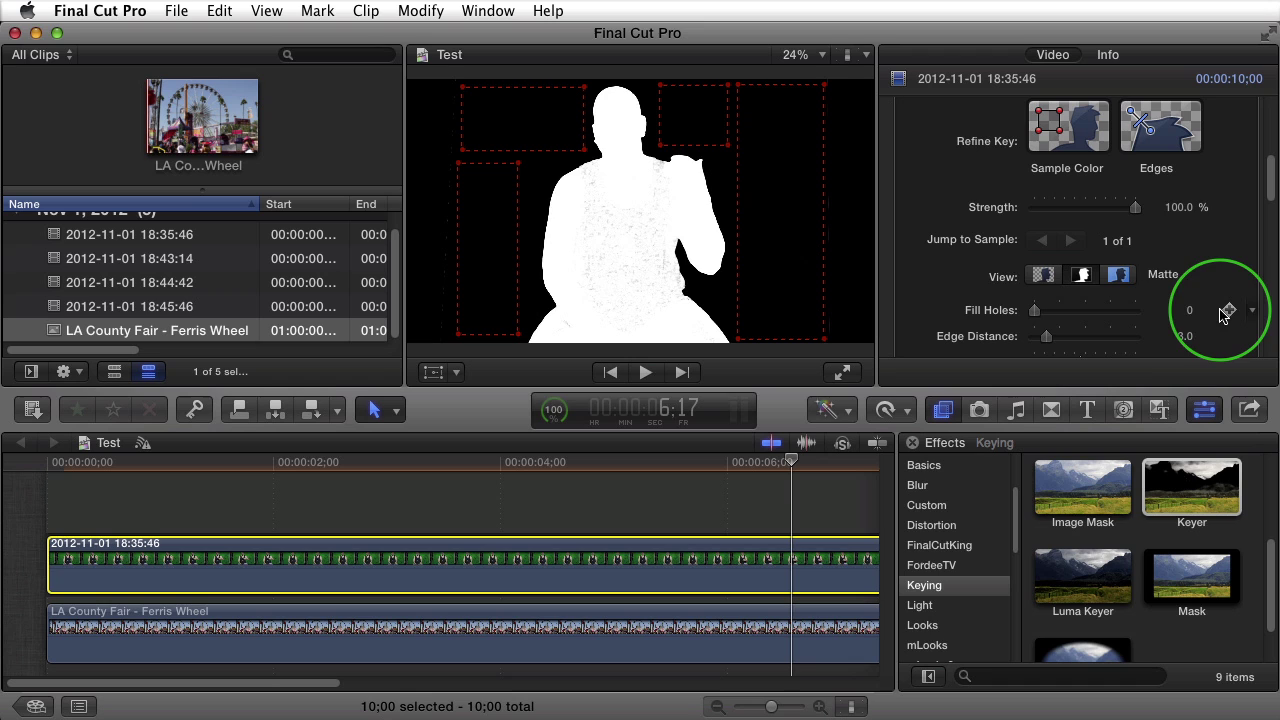
pyautogui.click(1190, 311)
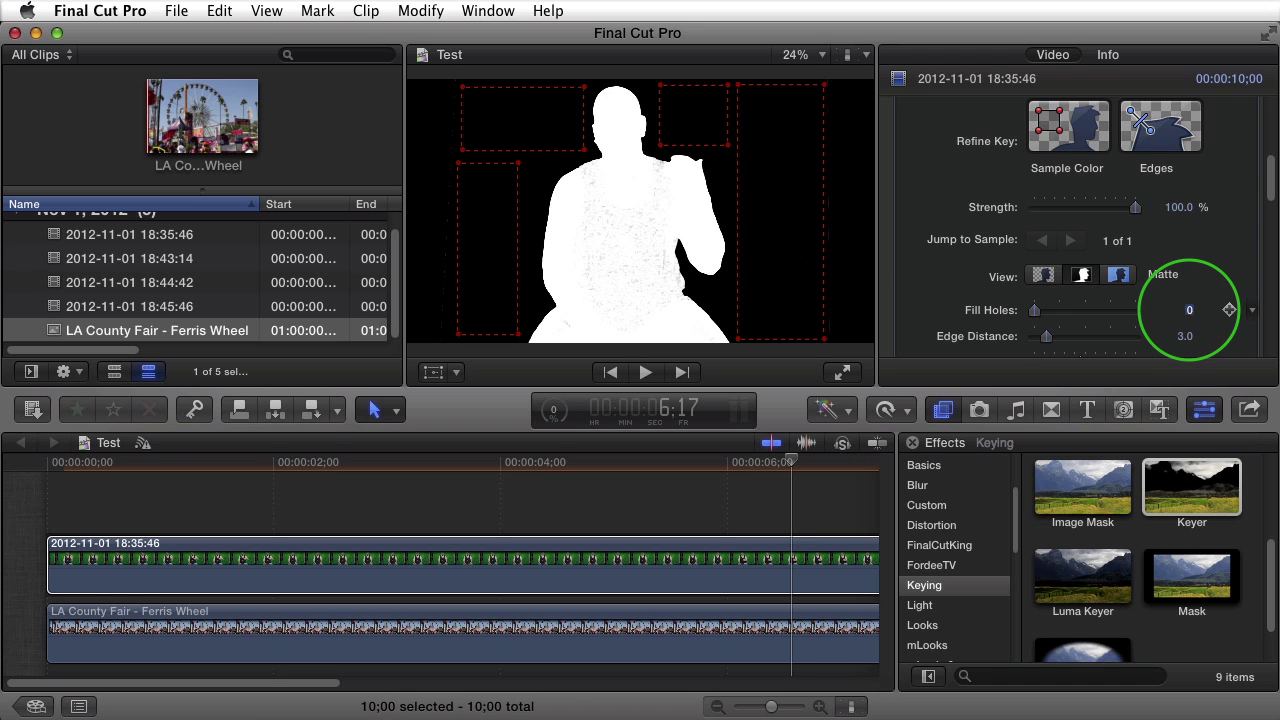
pyautogui.write('2')
pyautogui.press('Return')
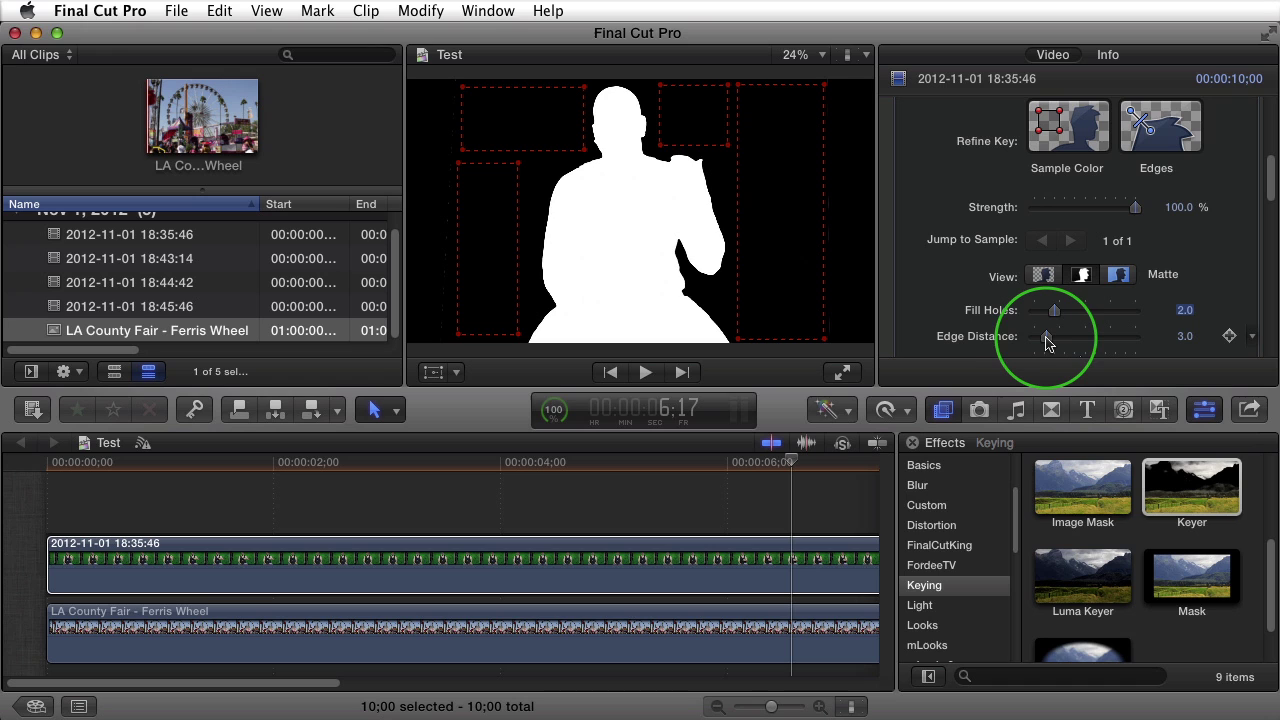
pyautogui.moveTo(1046, 343); pyautogui.dragTo(1207, 343)
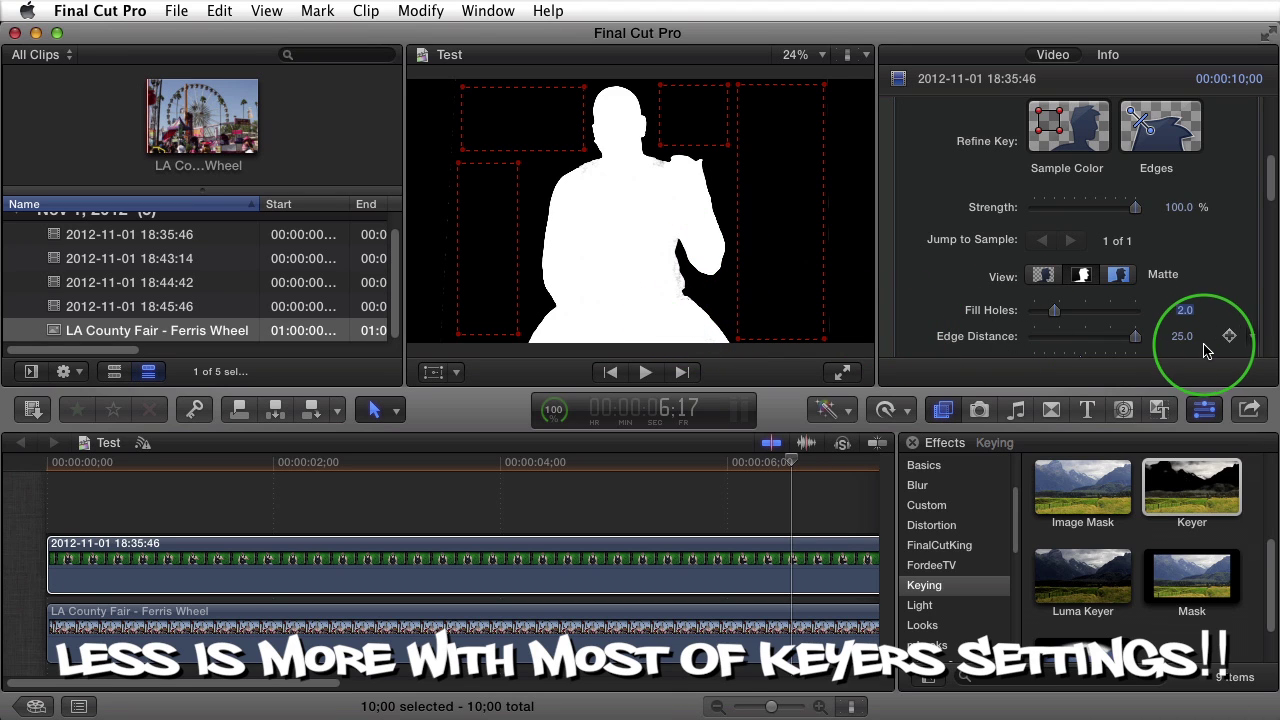
pyautogui.press('Return')
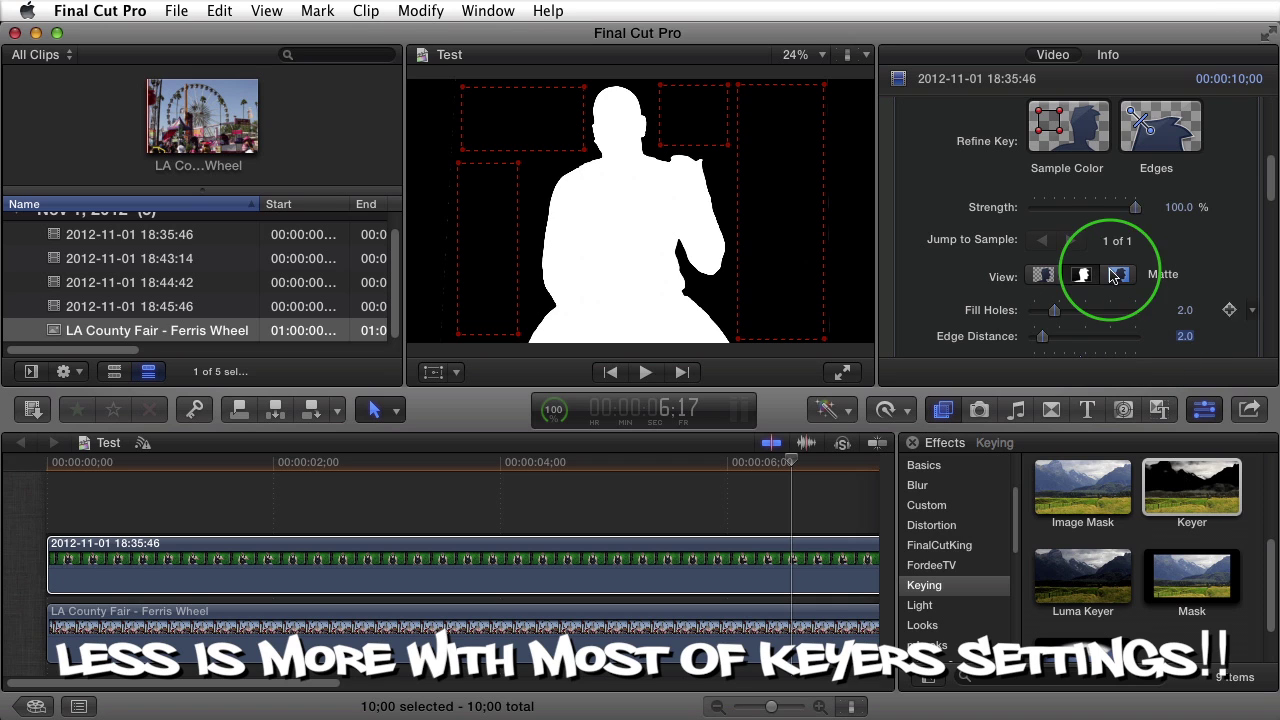
# Step: View the composite at 100% zoom, test Edge Distance at 23.0, then restore it to 2.0
pyautogui.click(1043, 275)
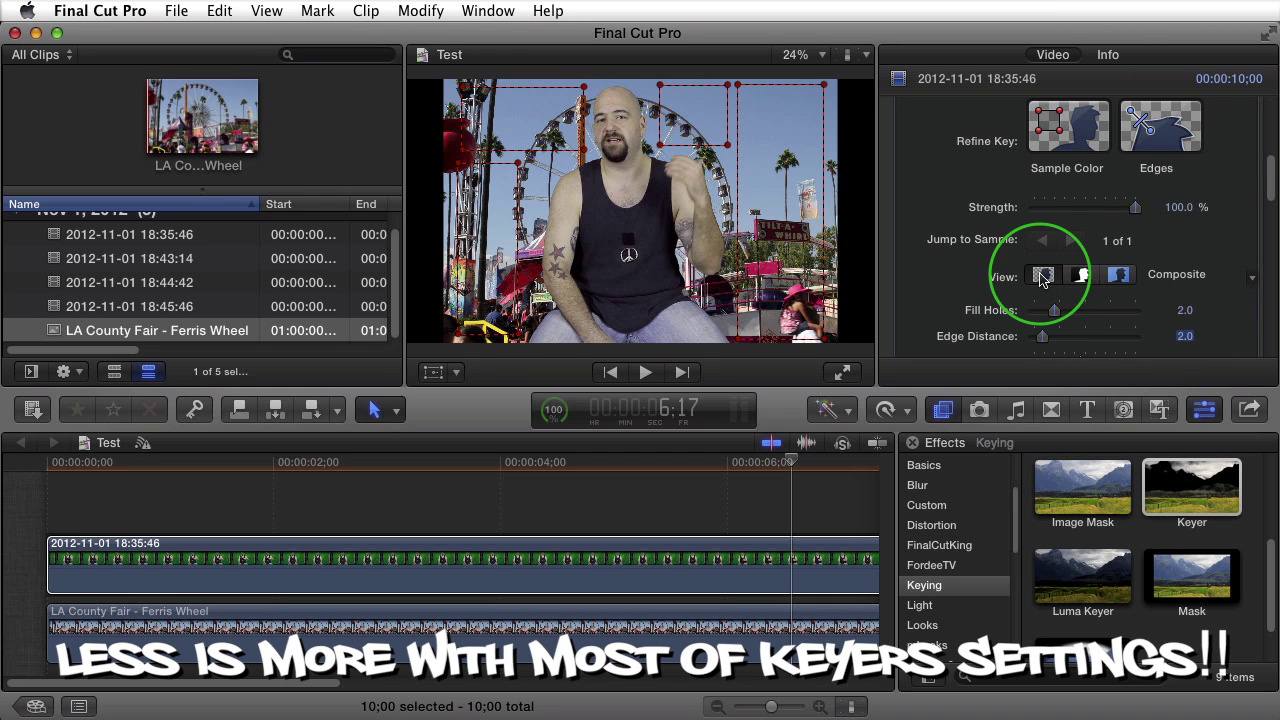
pyautogui.click(805, 54)
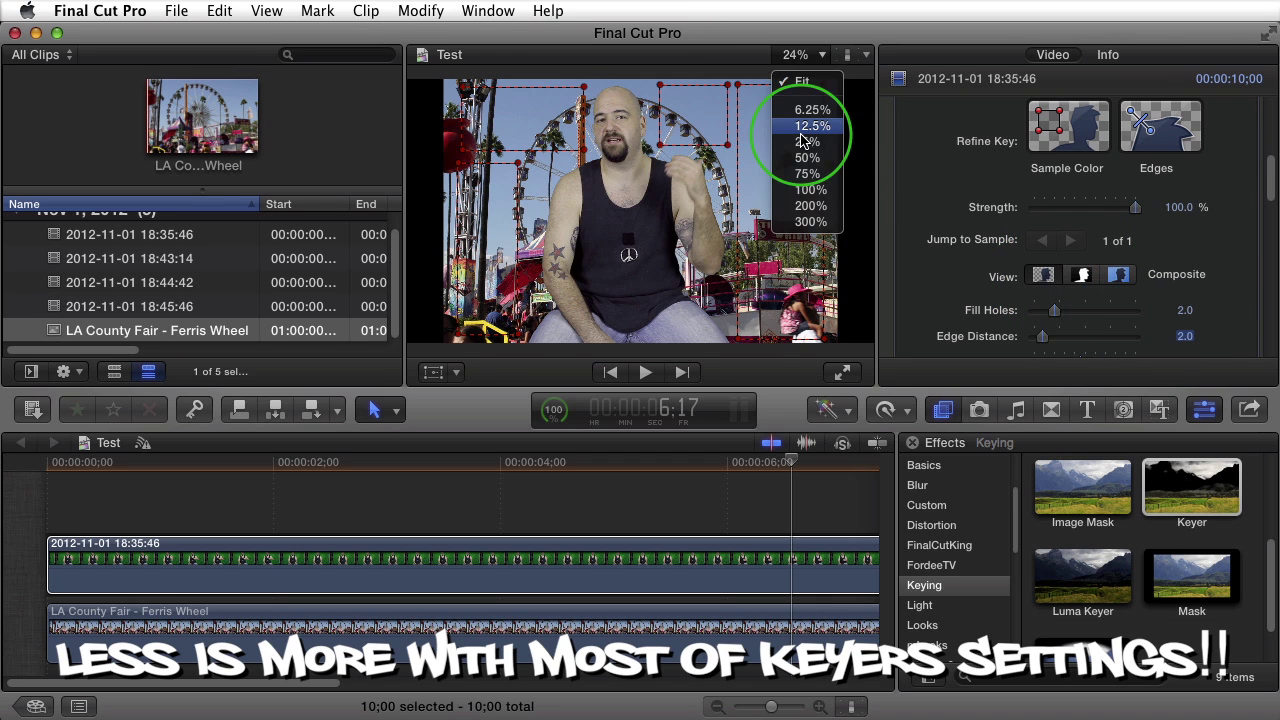
pyautogui.click(810, 189)
pyautogui.scroll(5, 848, 206)
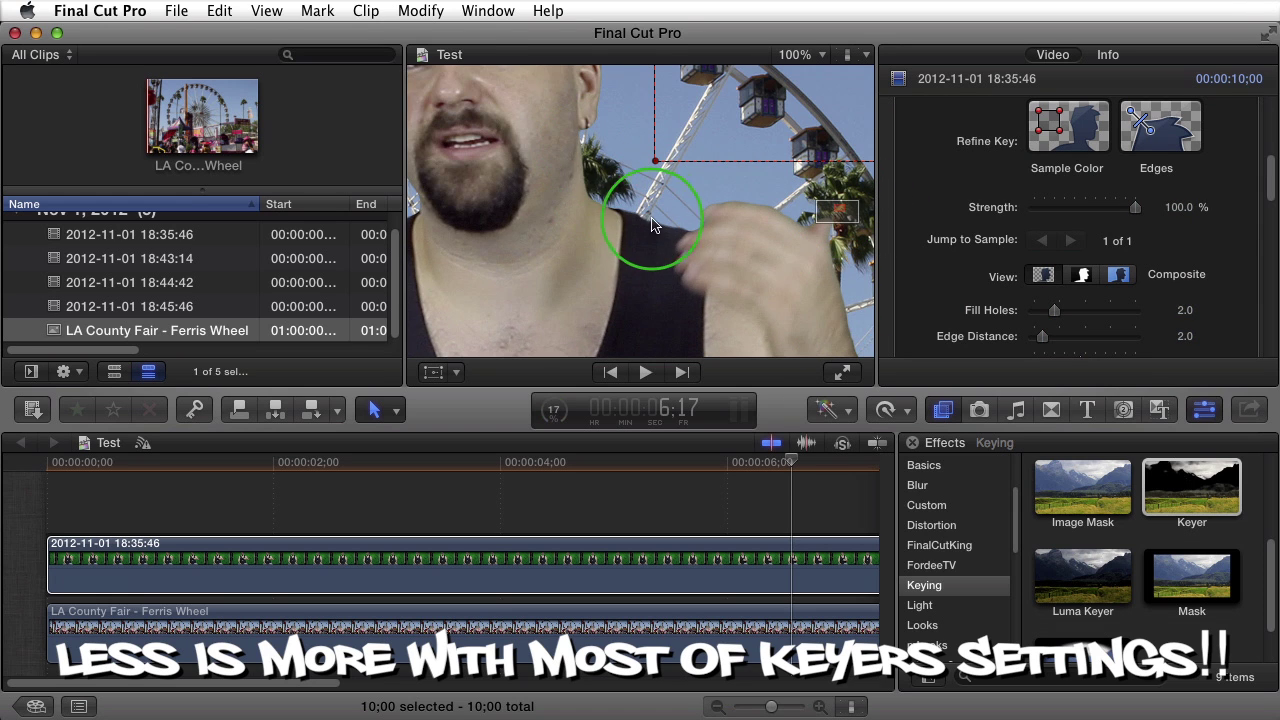
pyautogui.moveTo(1044, 337); pyautogui.dragTo(1154, 340)
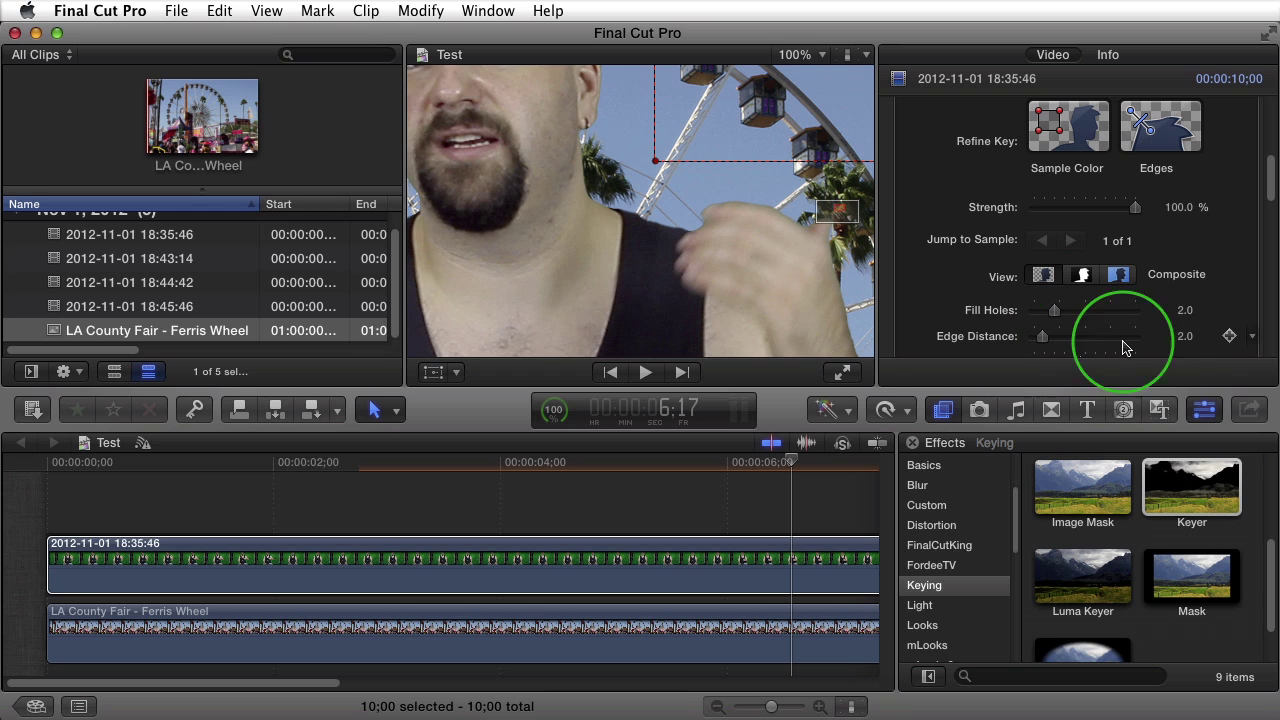
pyautogui.click(1182, 336)
pyautogui.write('2')
pyautogui.press('Return')
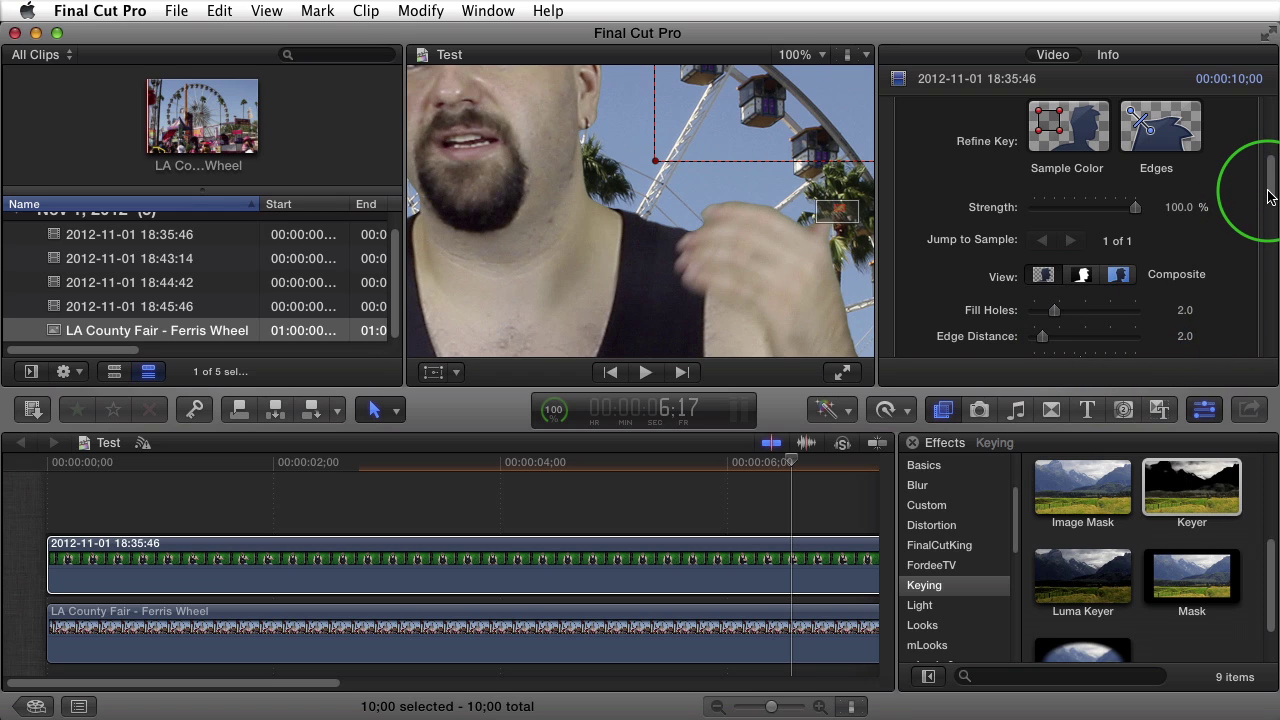
pyautogui.moveTo(1270, 182); pyautogui.dragTo(1275, 232)
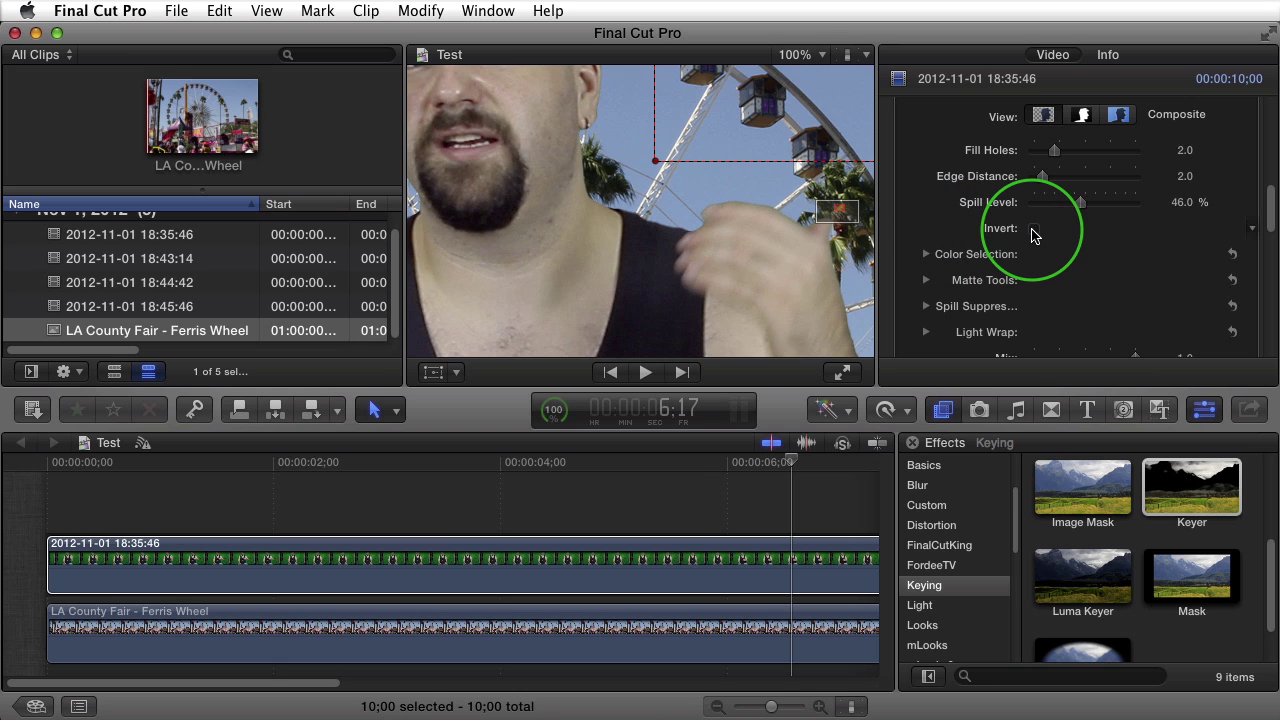
# Step: Fit the whole frame in the viewer and turn on the Keyer's Invert option
pyautogui.click(800, 54)
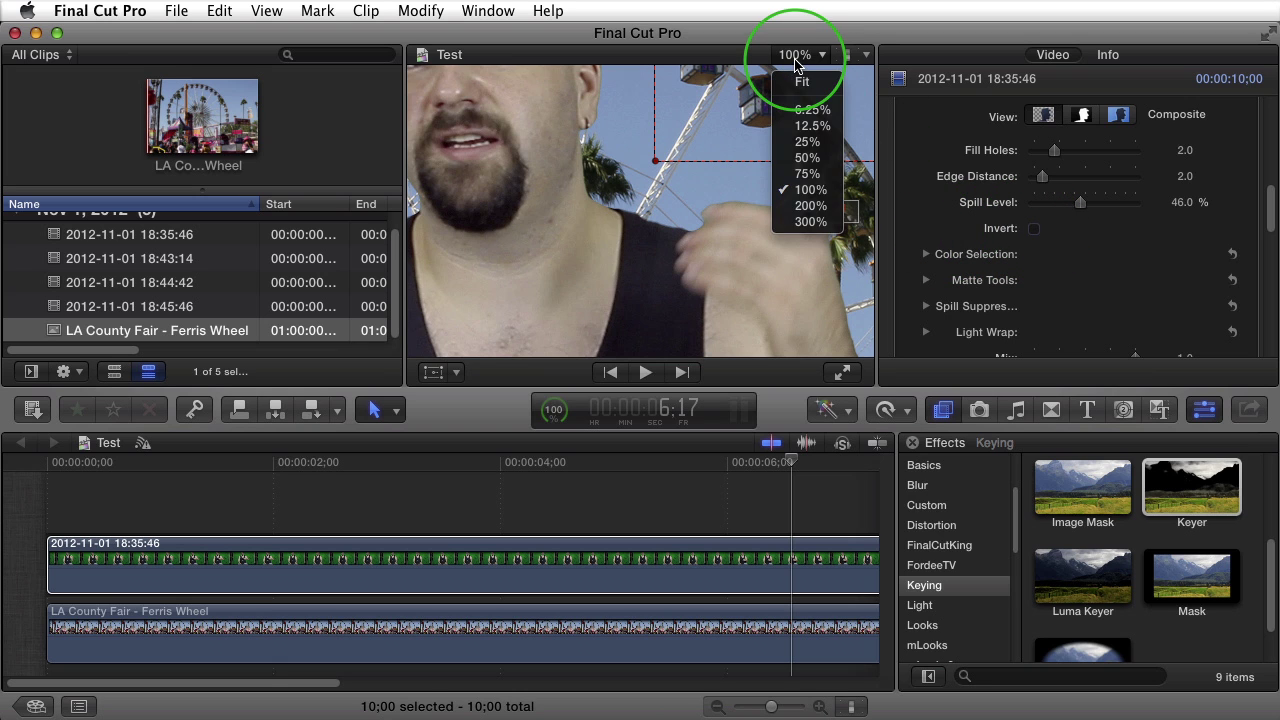
pyautogui.click(803, 82)
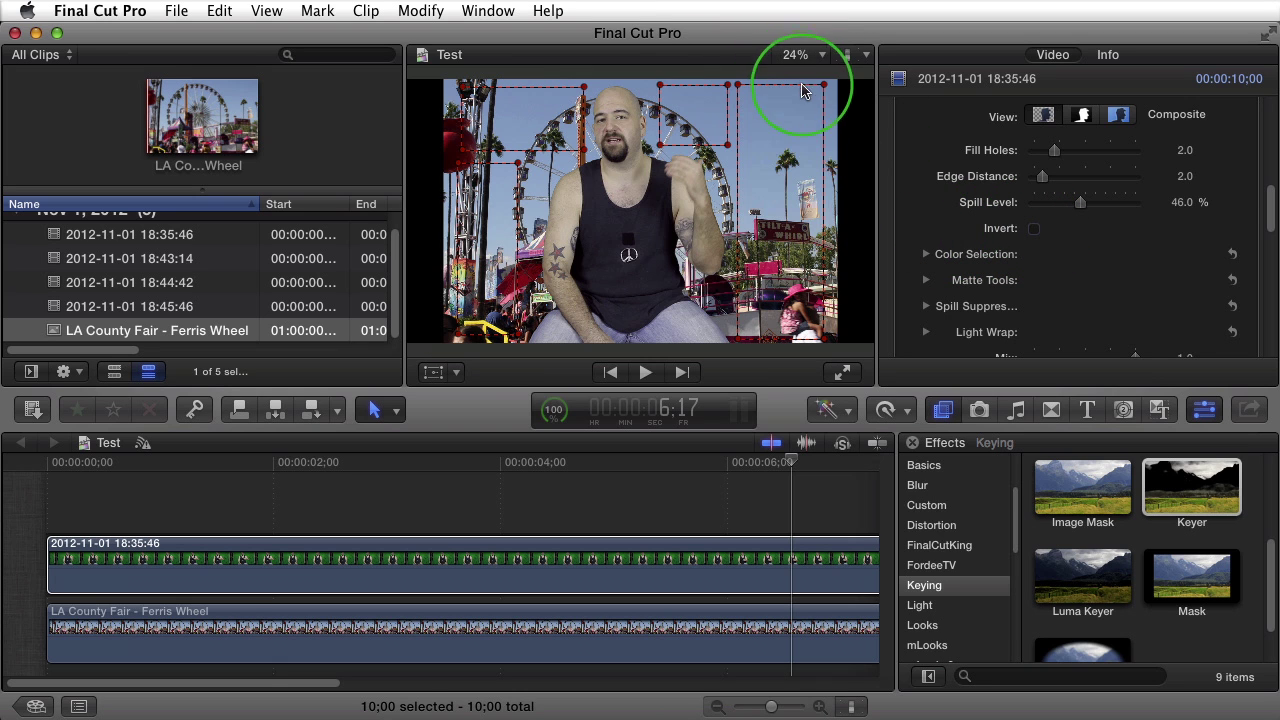
pyautogui.click(1035, 229)
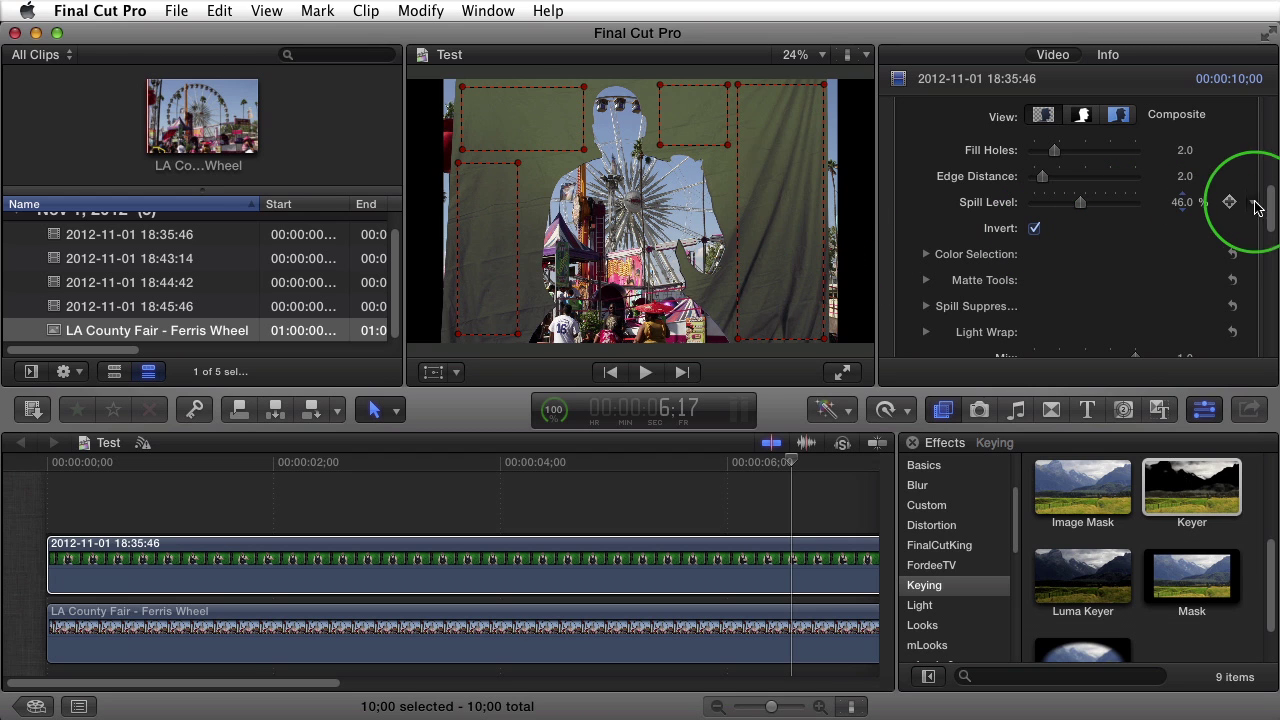
pyautogui.moveTo(1271, 207); pyautogui.dragTo(1270, 228)
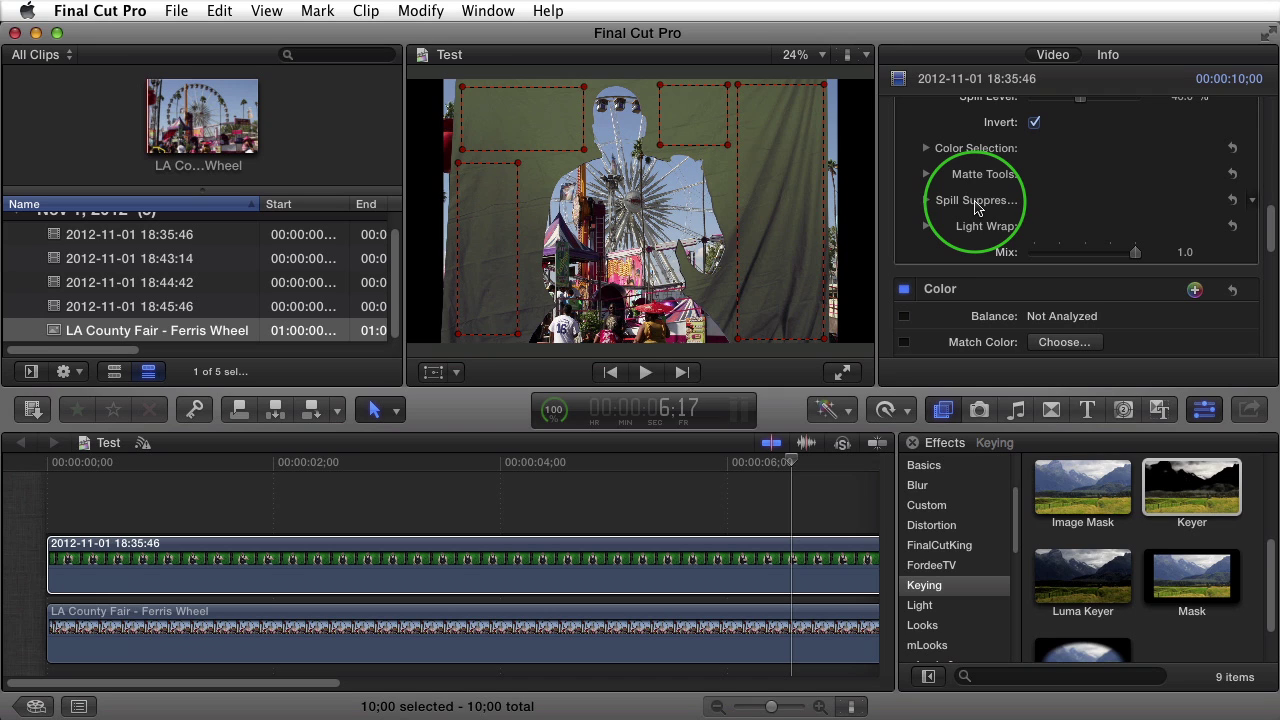
# Step: Turn the inverted key back off and raise the Light Wrap Amount to 50.0
pyautogui.click(926, 227)
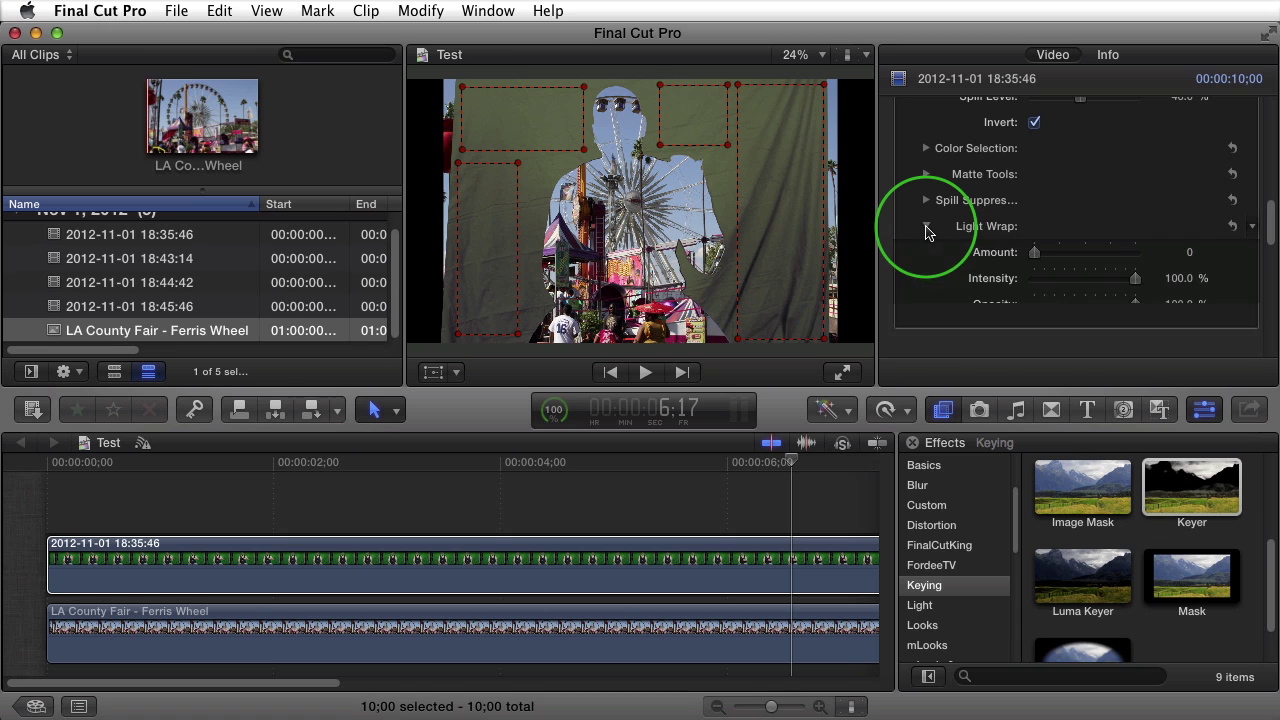
pyautogui.click(1035, 123)
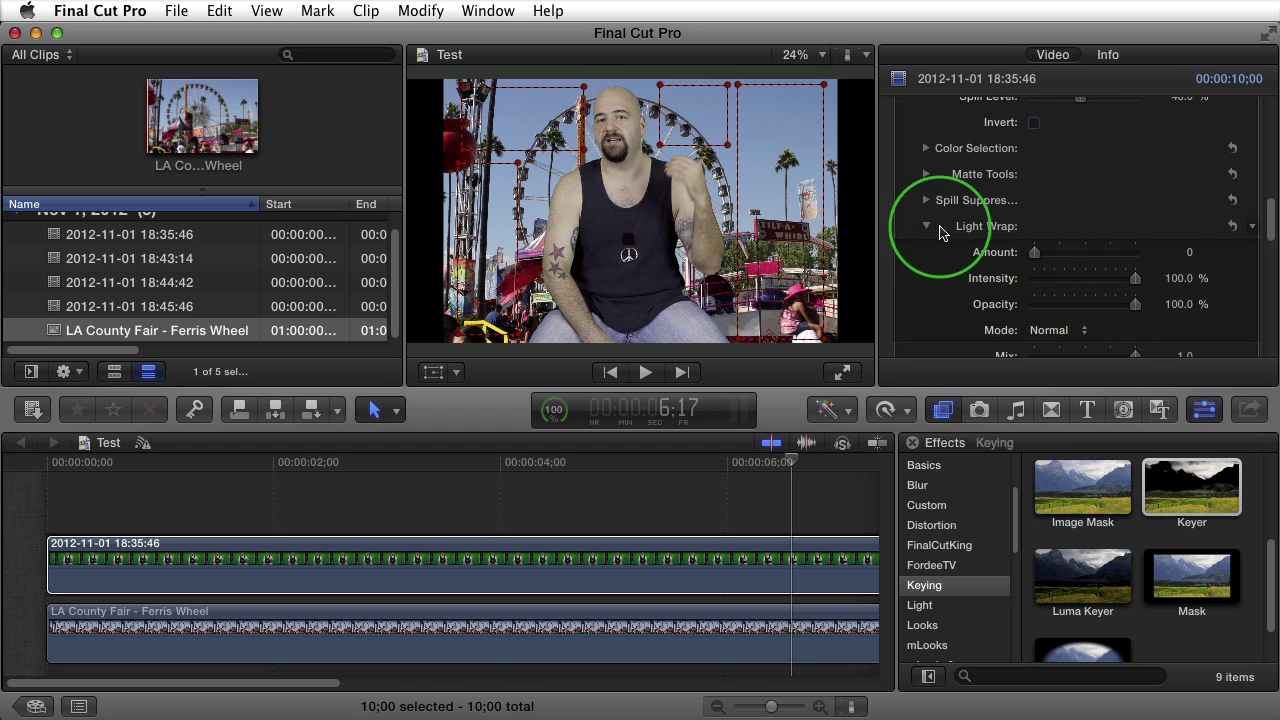
pyautogui.moveTo(1270, 228); pyautogui.dragTo(1270, 238)
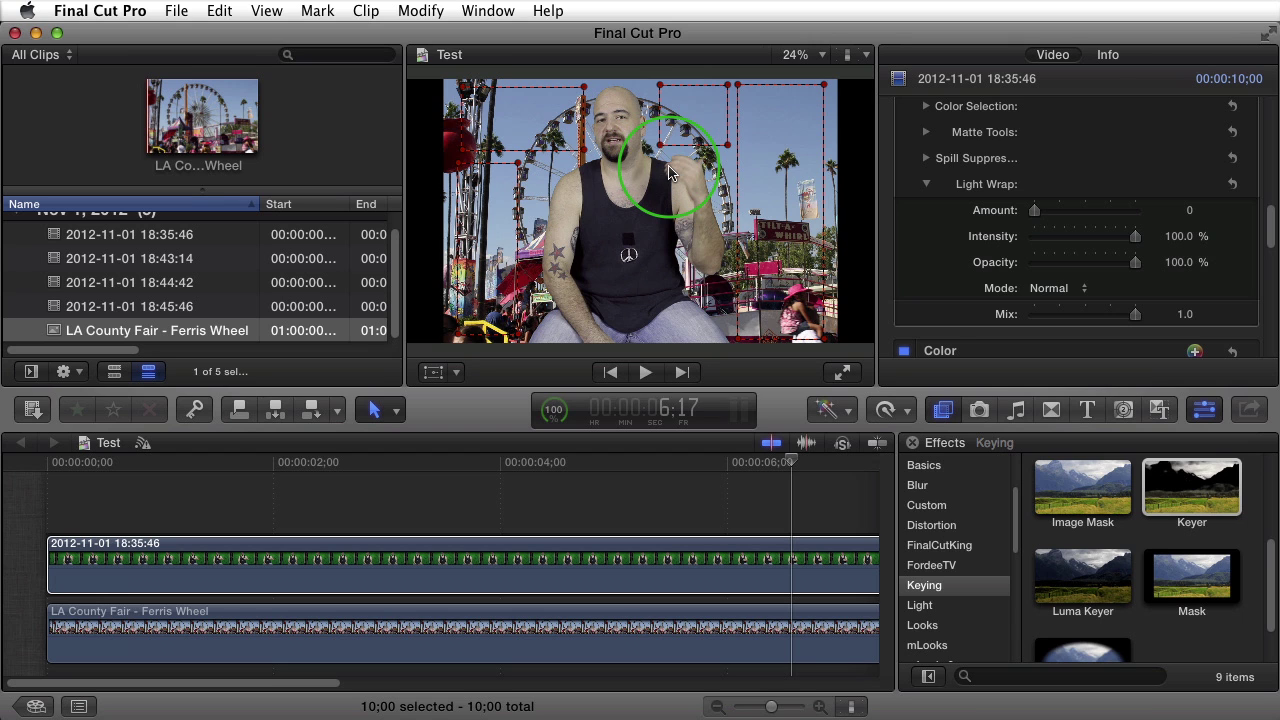
pyautogui.moveTo(1035, 210); pyautogui.dragTo(1207, 218)
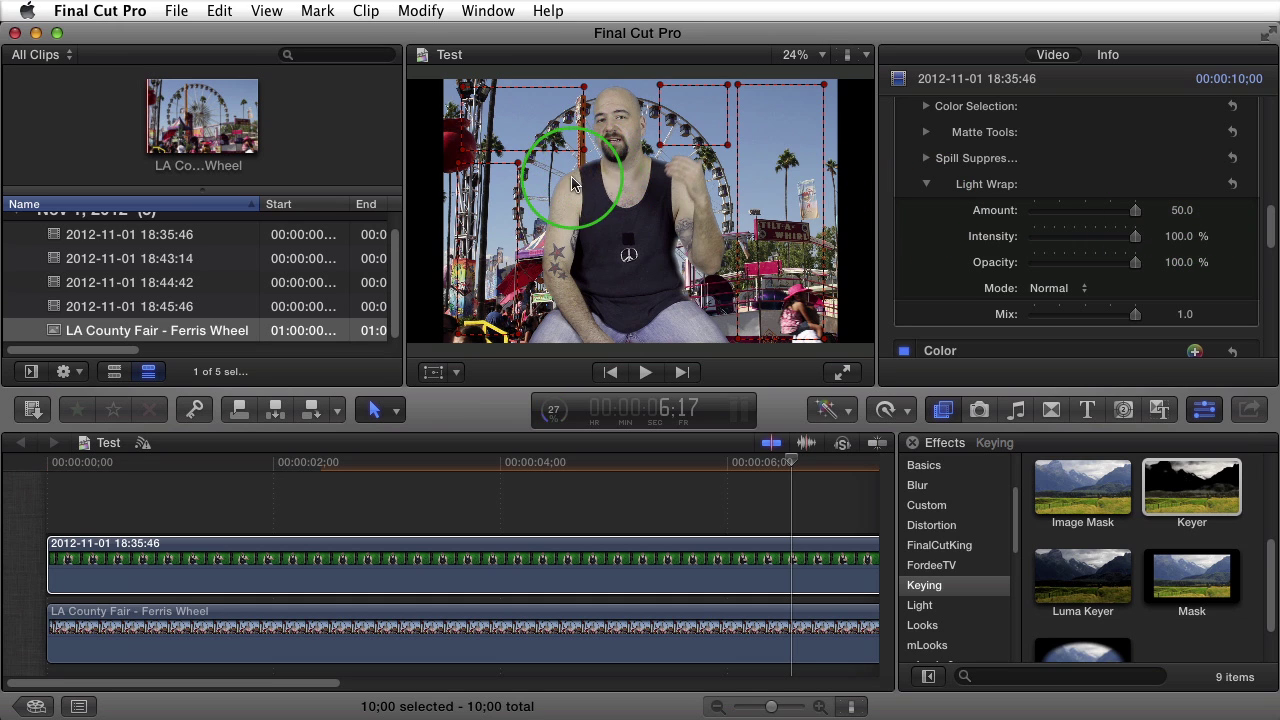
# Step: At 100% zoom, lower Light Wrap Amount to 15.0 and Intensity to 27.27%, then fit the frame
pyautogui.click(797, 54)
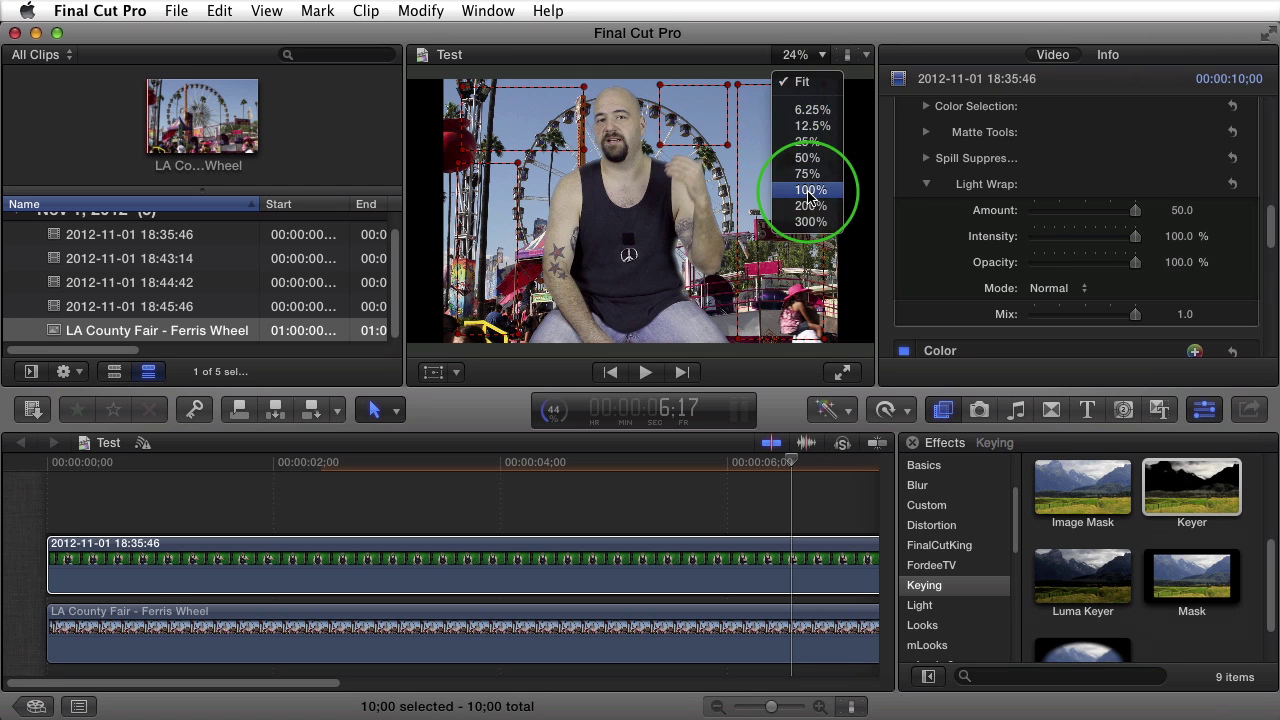
pyautogui.click(810, 192)
pyautogui.moveTo(829, 206); pyautogui.dragTo(845, 205)
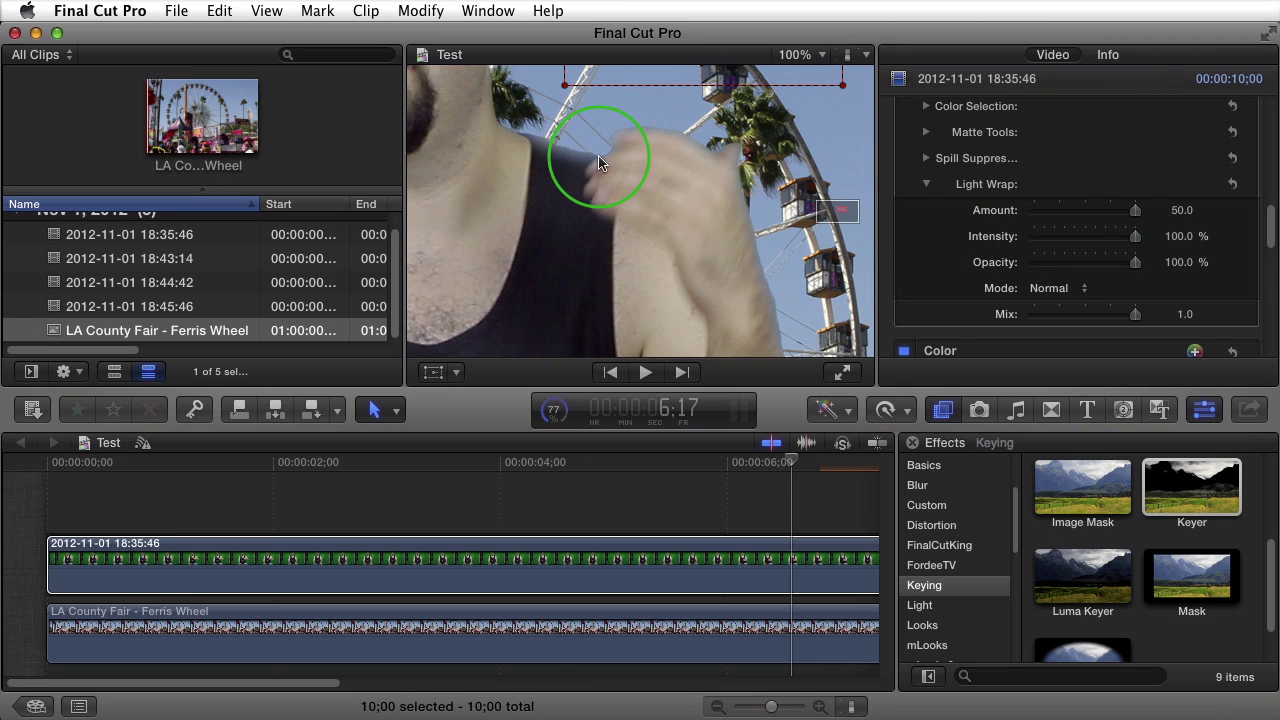
pyautogui.moveTo(1135, 210); pyautogui.dragTo(1042, 213)
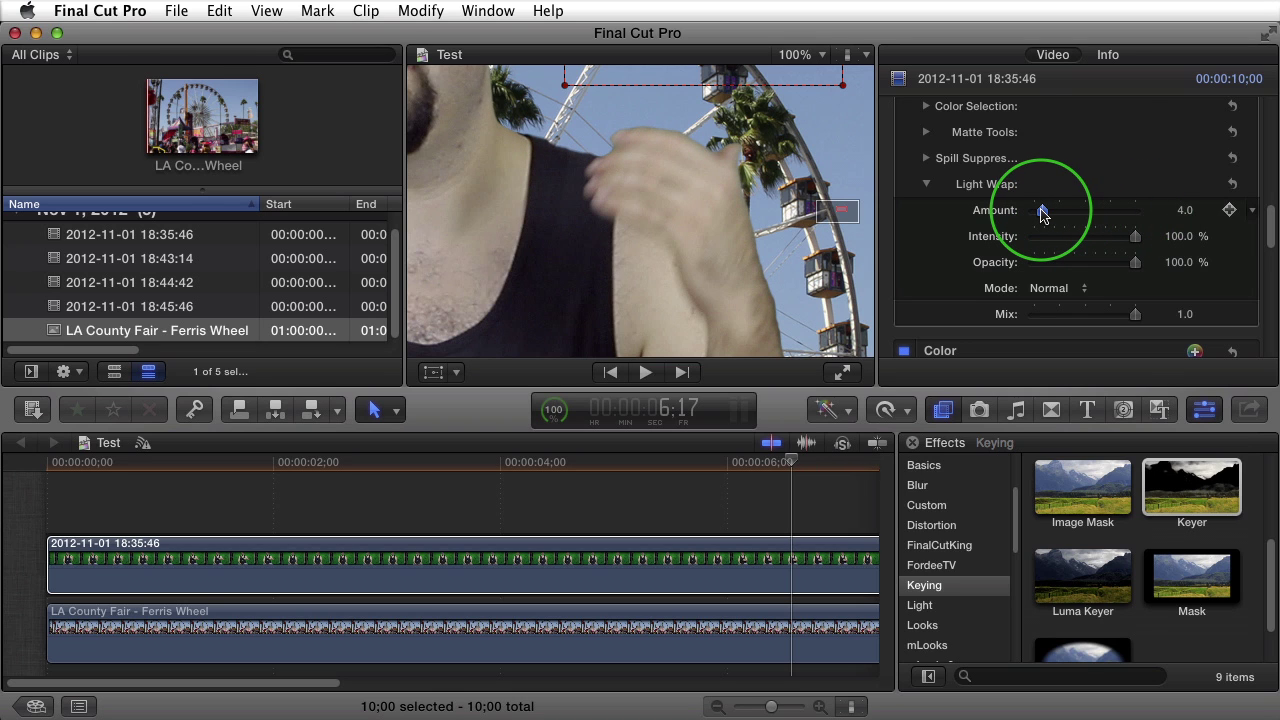
pyautogui.moveTo(1134, 238); pyautogui.dragTo(1067, 246)
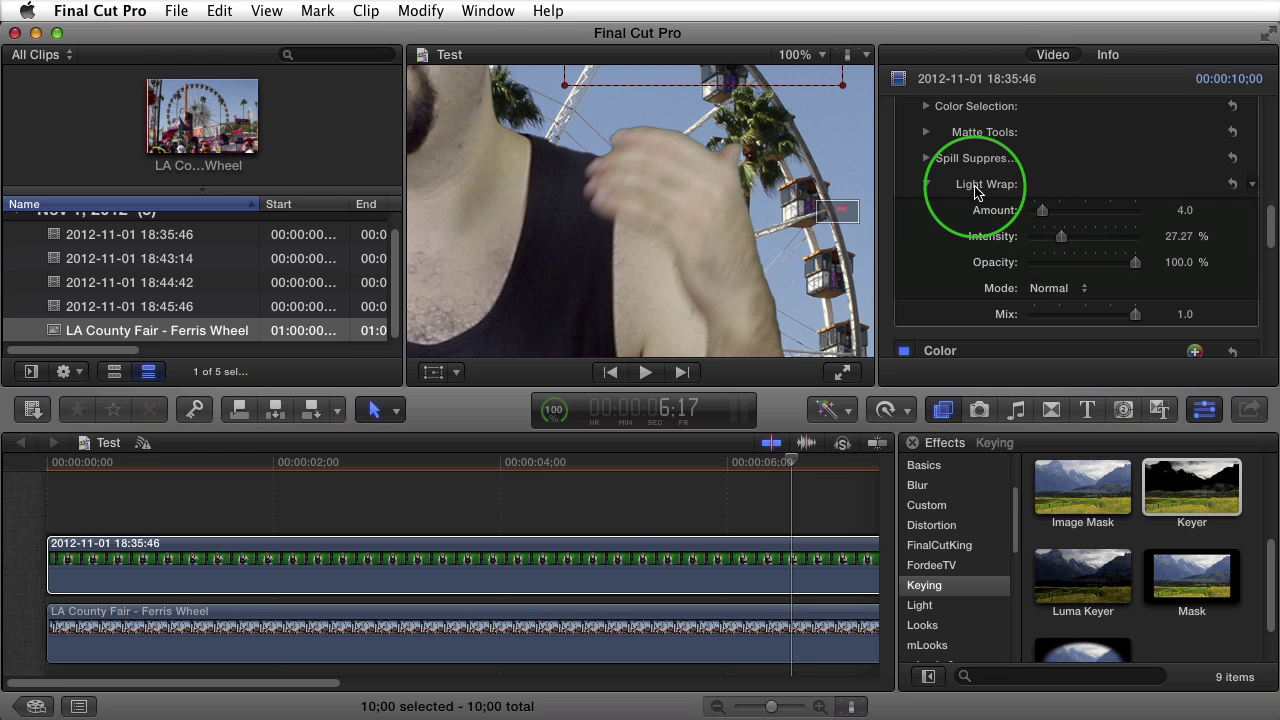
pyautogui.click(797, 55)
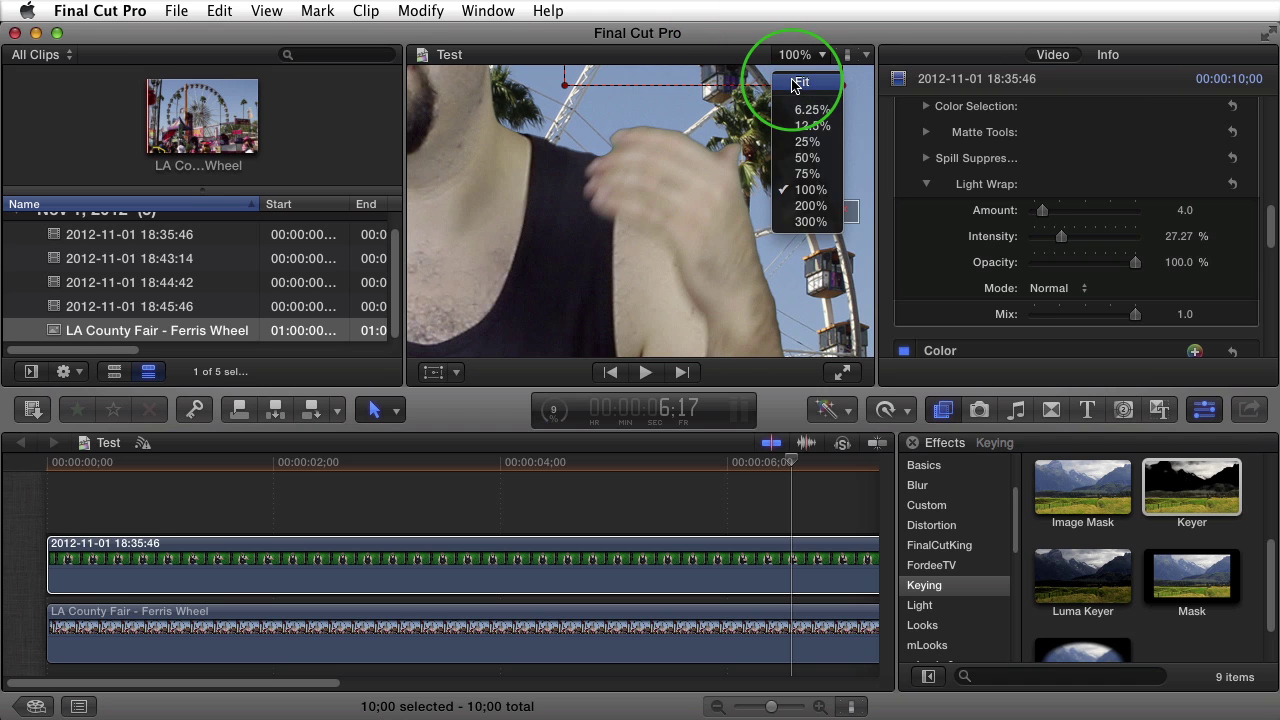
pyautogui.click(797, 83)
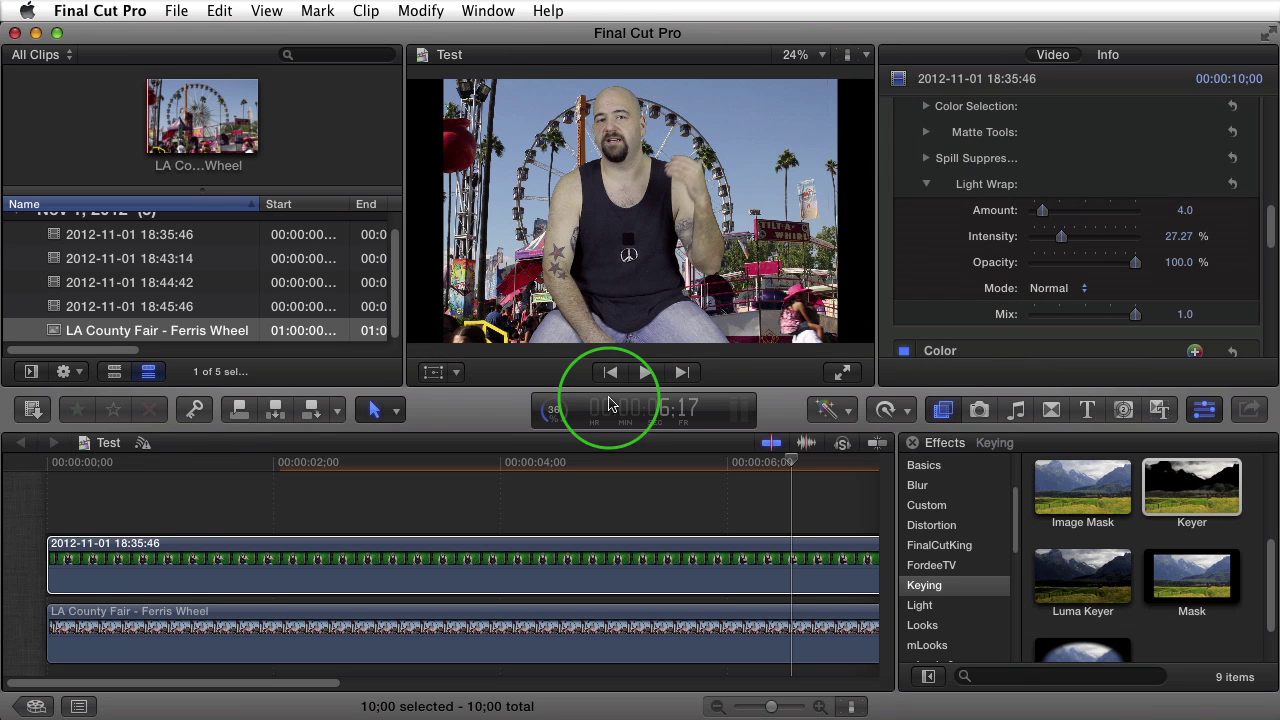
# Step: Play the composite from the timeline start to review it, then select the host and Ferris Wheel clips
pyautogui.click(323, 565)
pyautogui.click(84, 468)
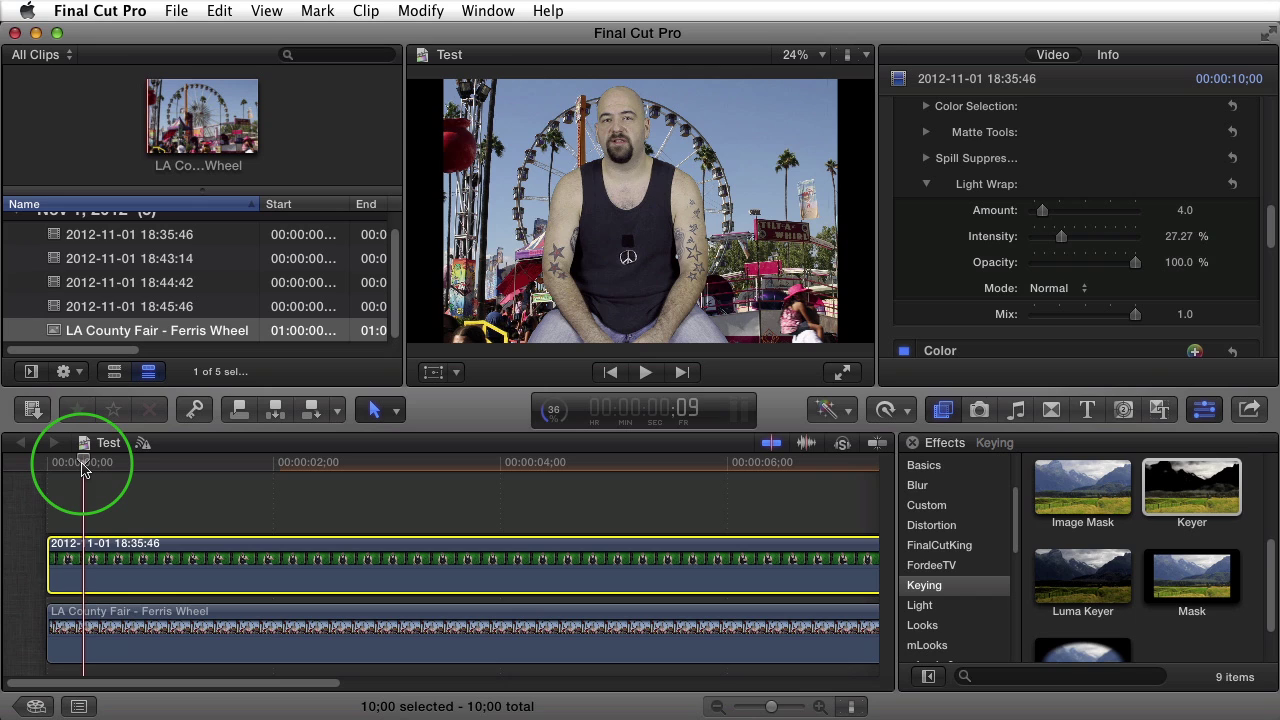
pyautogui.press('Home')
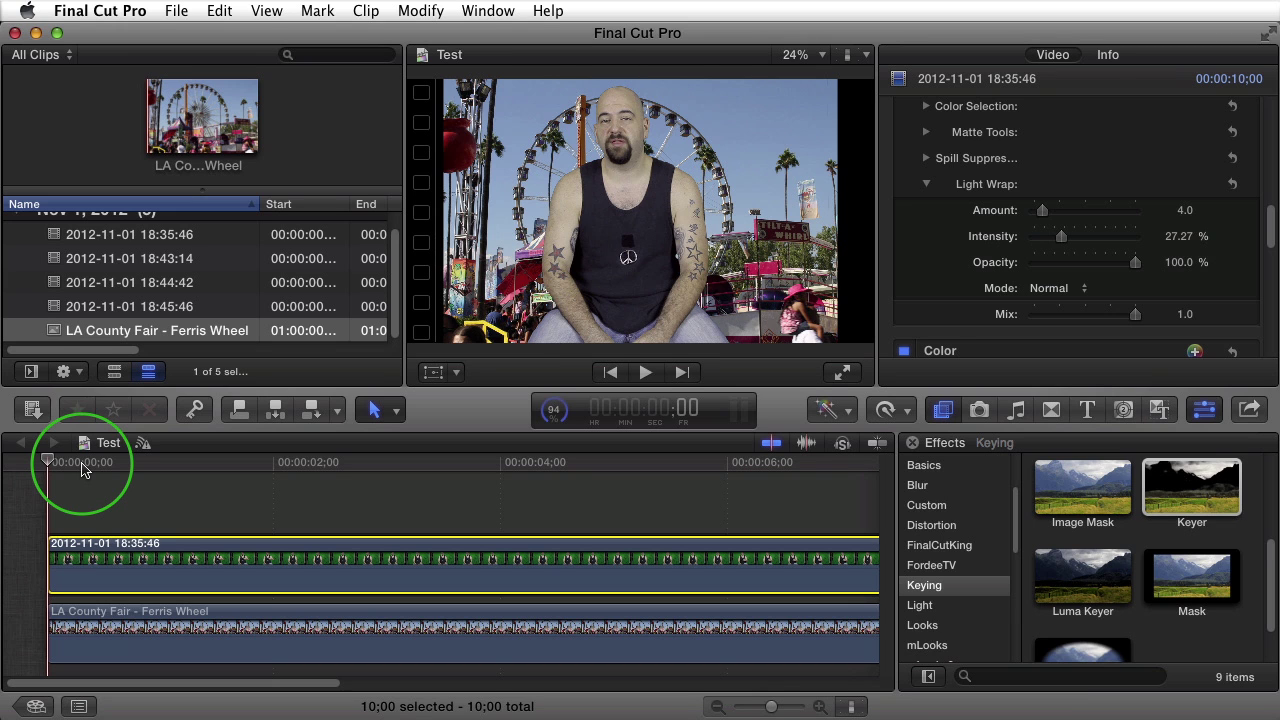
pyautogui.press('space')
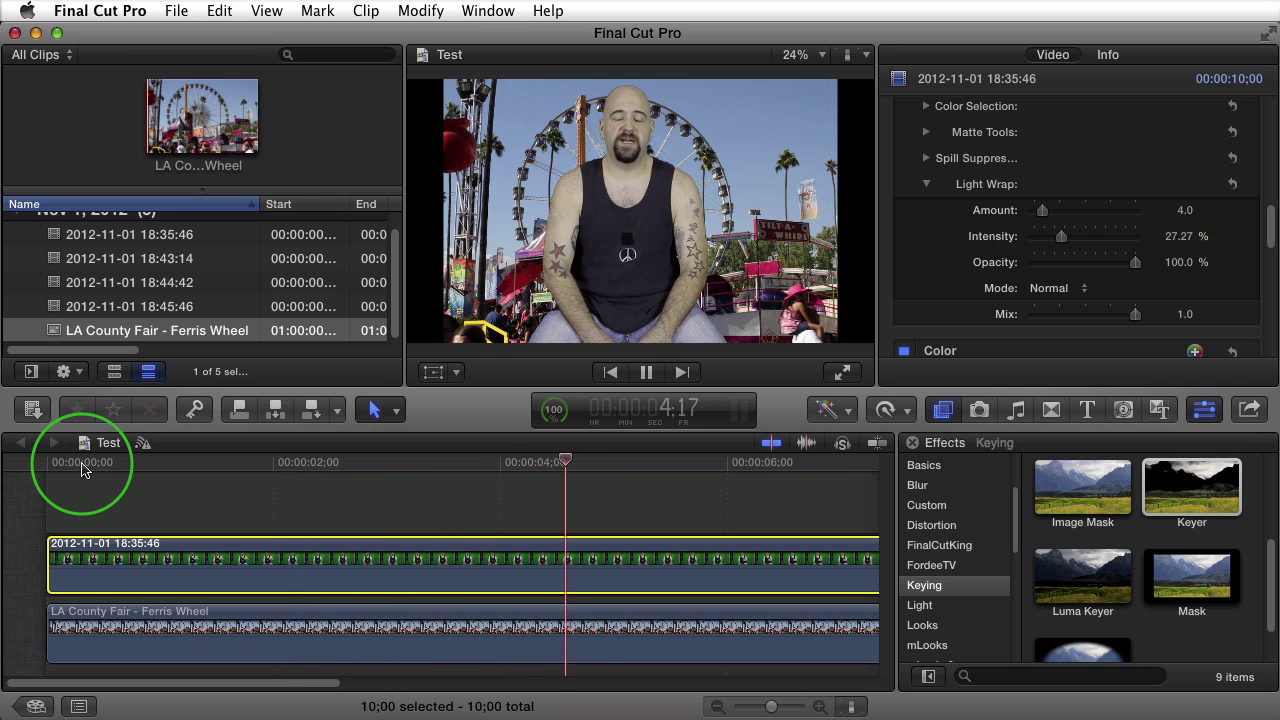
pyautogui.press('space')
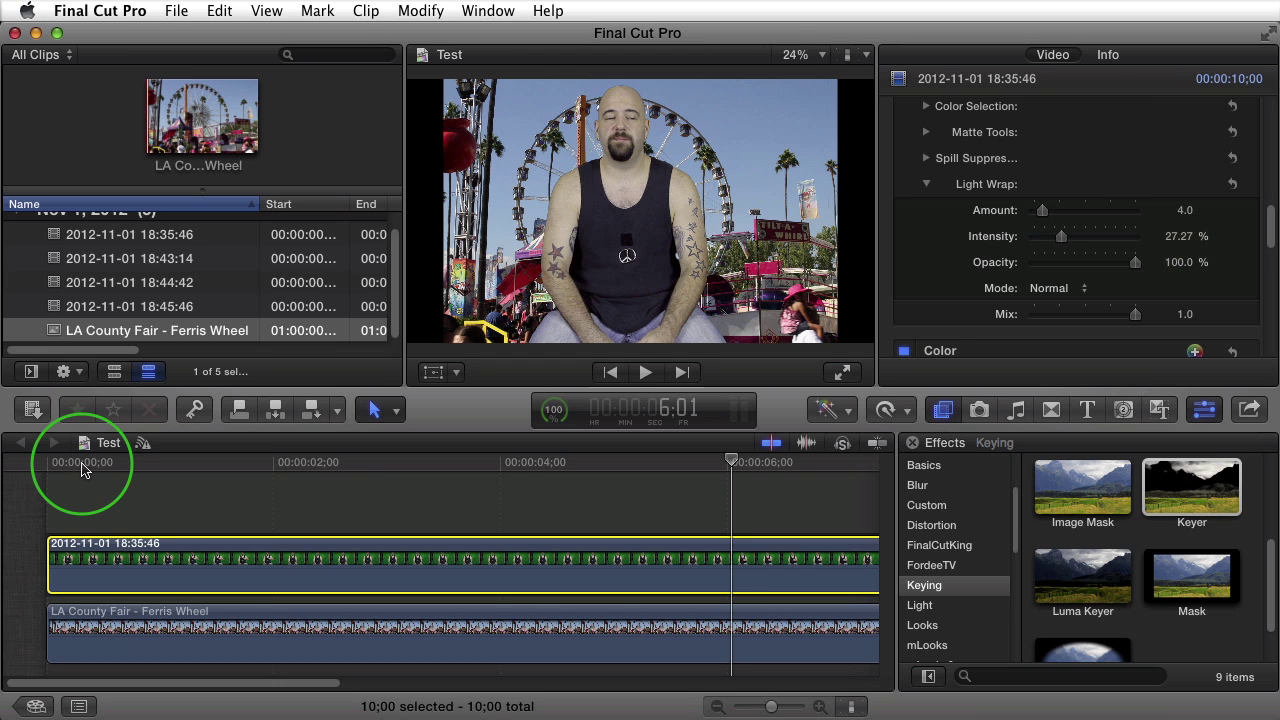
pyautogui.moveTo(263, 514); pyautogui.dragTo(307, 585)
# Step: Combine the host and Ferris Wheel clips into a compound clip named Test Clip 1
pyautogui.rightClick(307, 584)
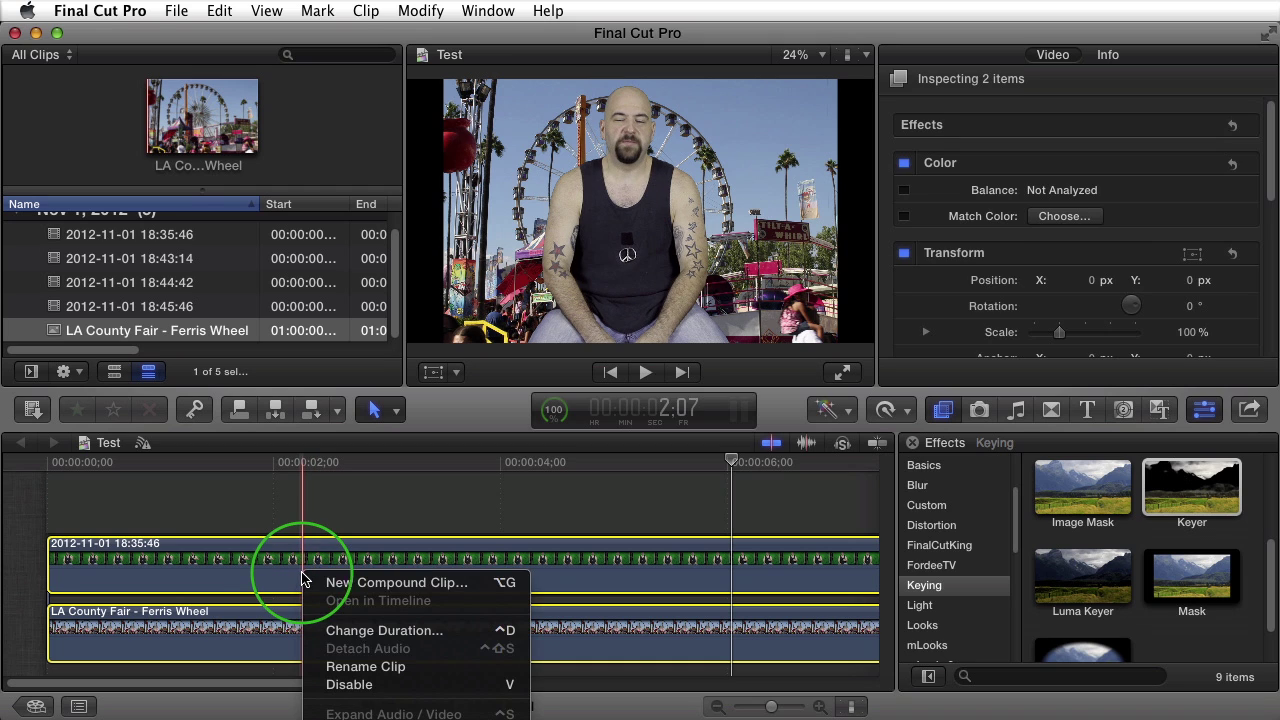
pyautogui.click(330, 582)
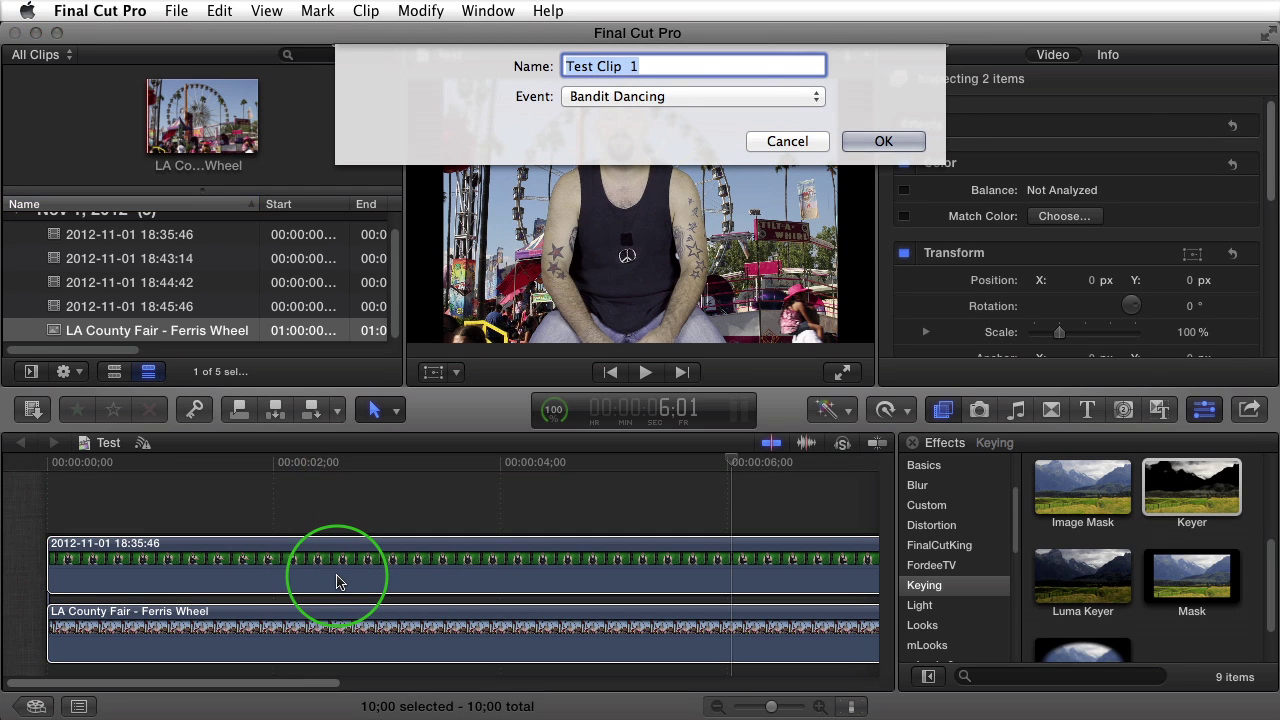
pyautogui.press('Return')
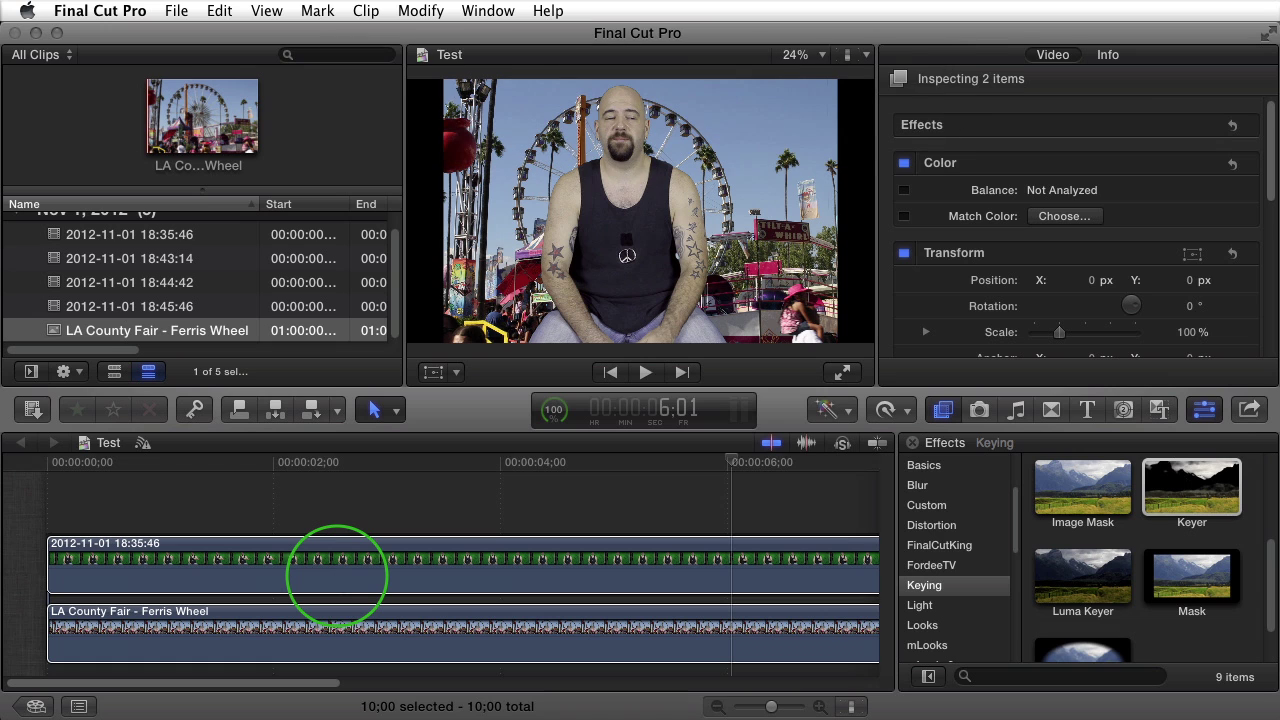
# Step: Apply the Combat look from Effects > Looks to Test Clip 1 at Amount 100.0
pyautogui.press('super+4')
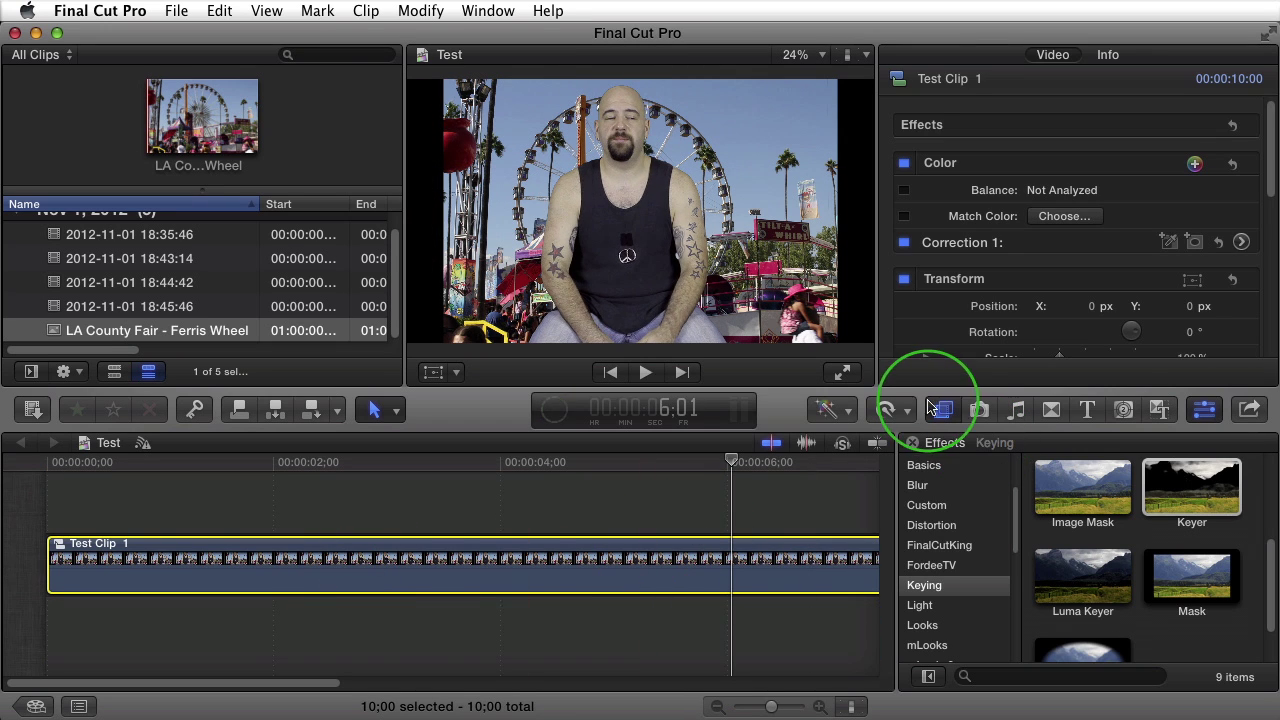
pyautogui.scroll(4, 966, 517)
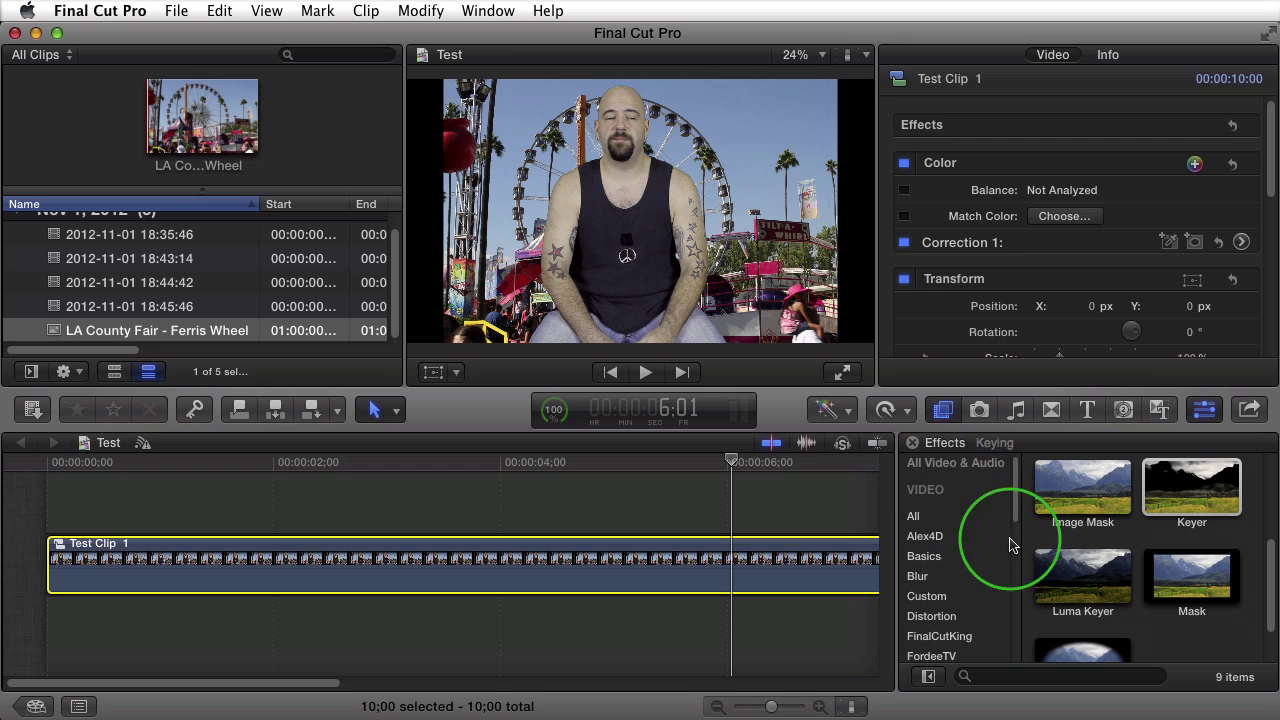
pyautogui.scroll(-4, 1012, 540)
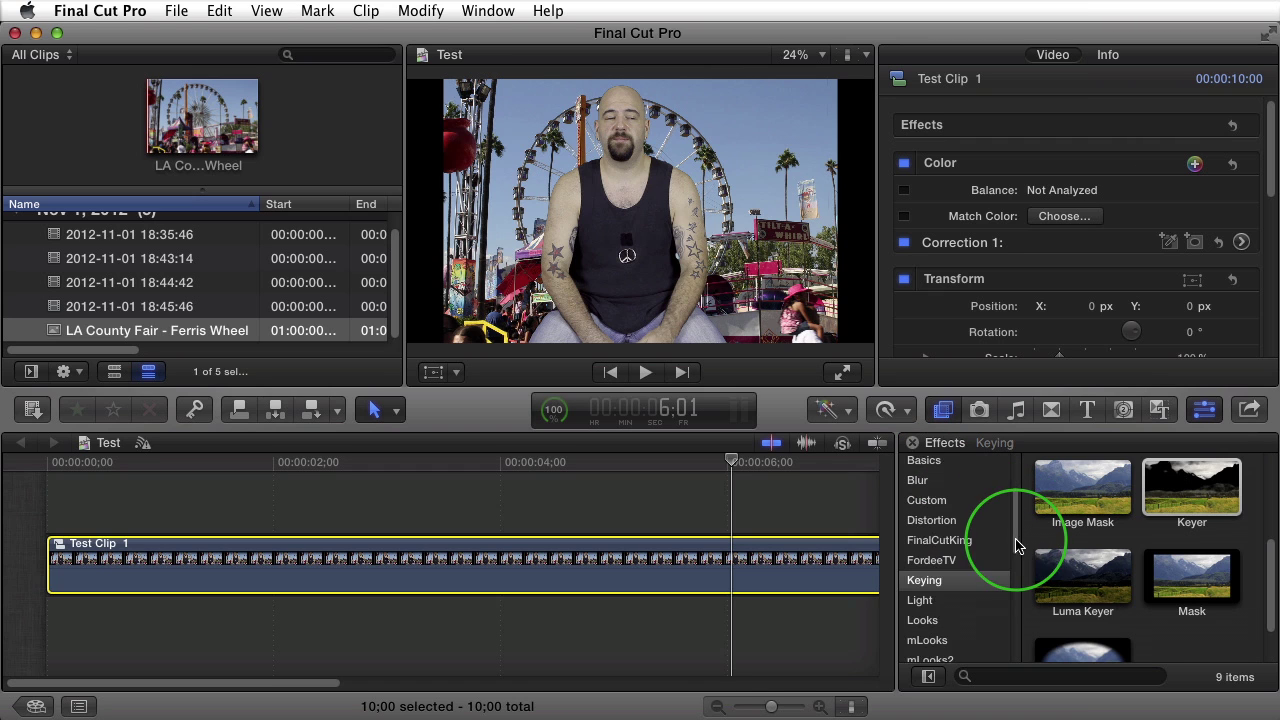
pyautogui.click(938, 611)
pyautogui.click(1270, 514)
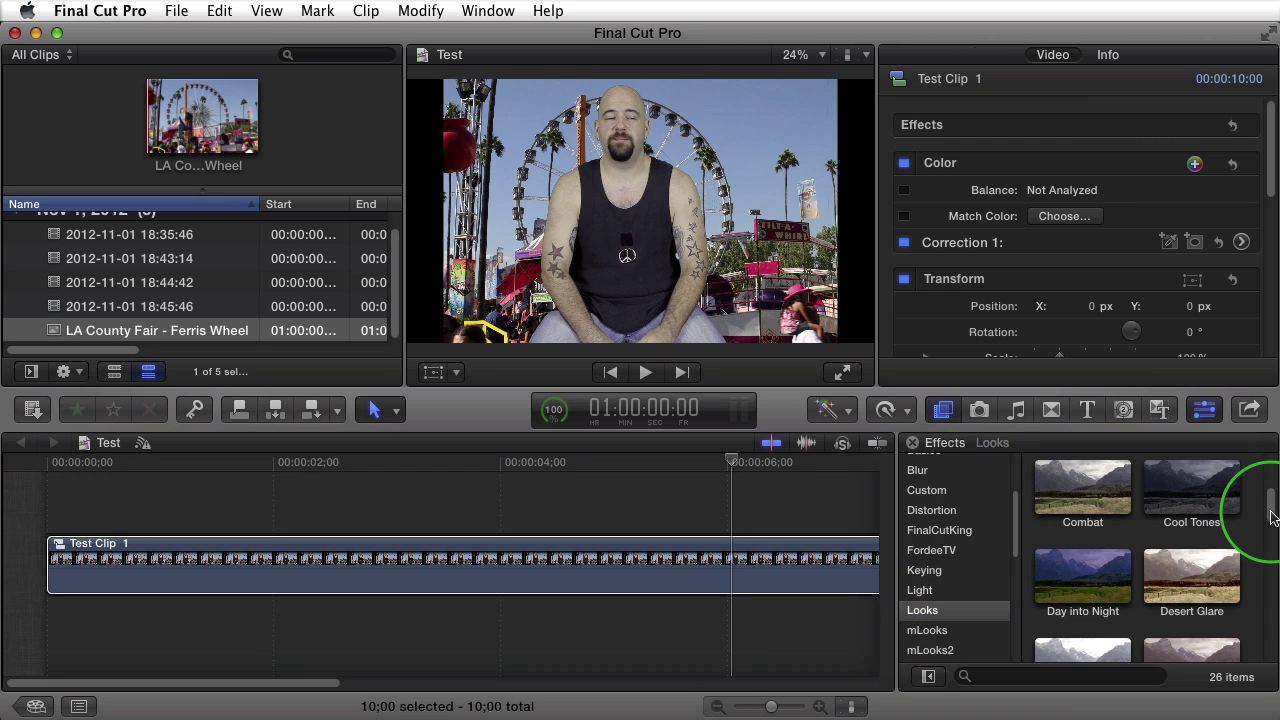
pyautogui.moveTo(1085, 485); pyautogui.dragTo(724, 568)
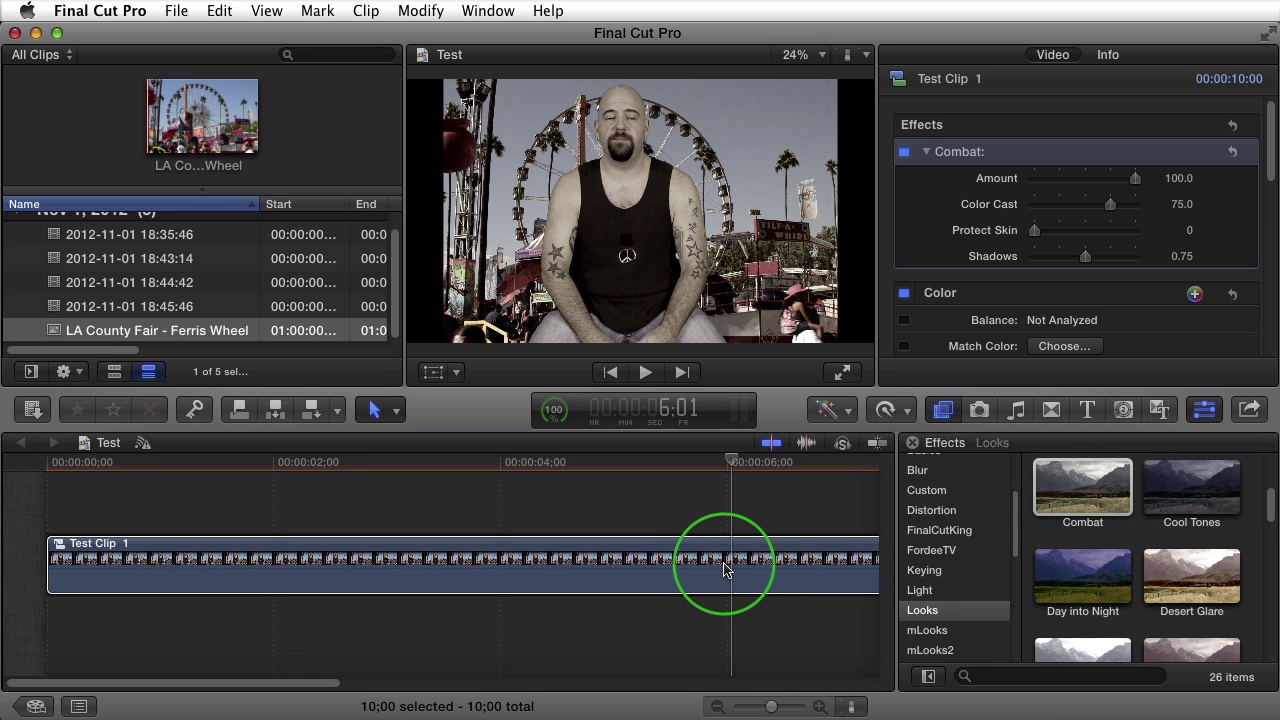
pyautogui.click(725, 566)
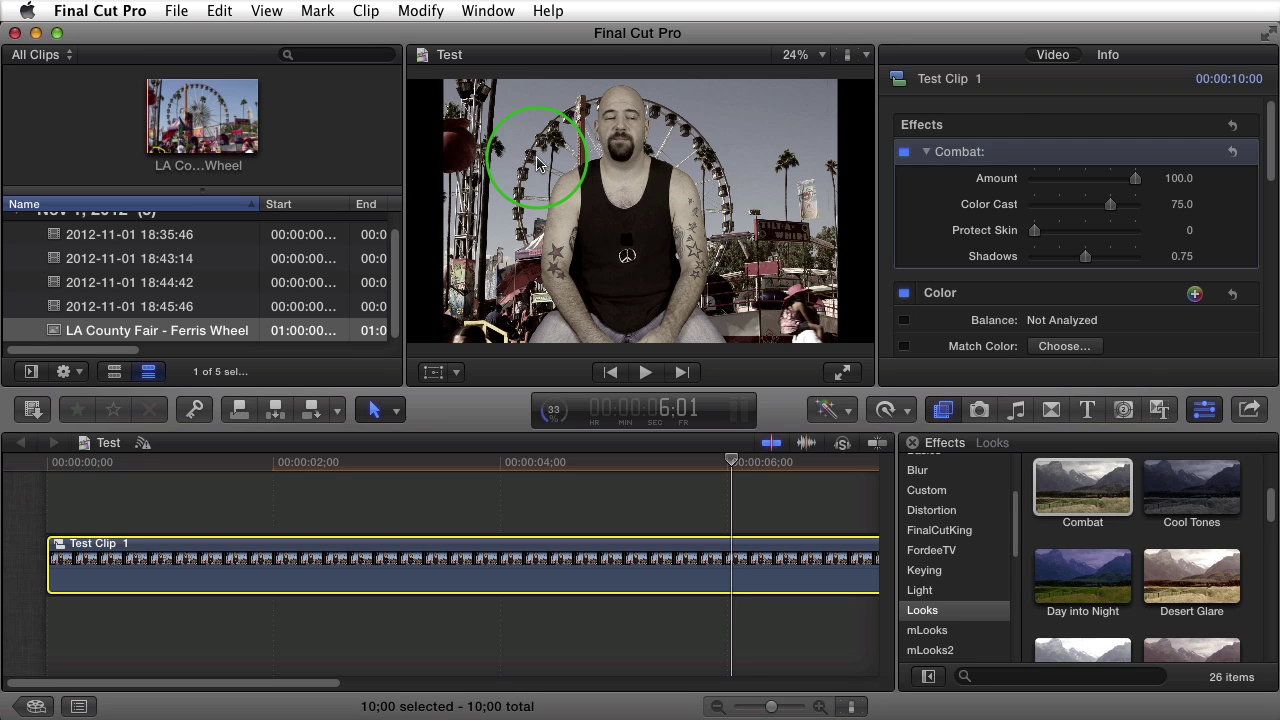
# Step: Inside Test Clip 1, scale the keyed host clip down to 70%
pyautogui.doubleClick(522, 563)
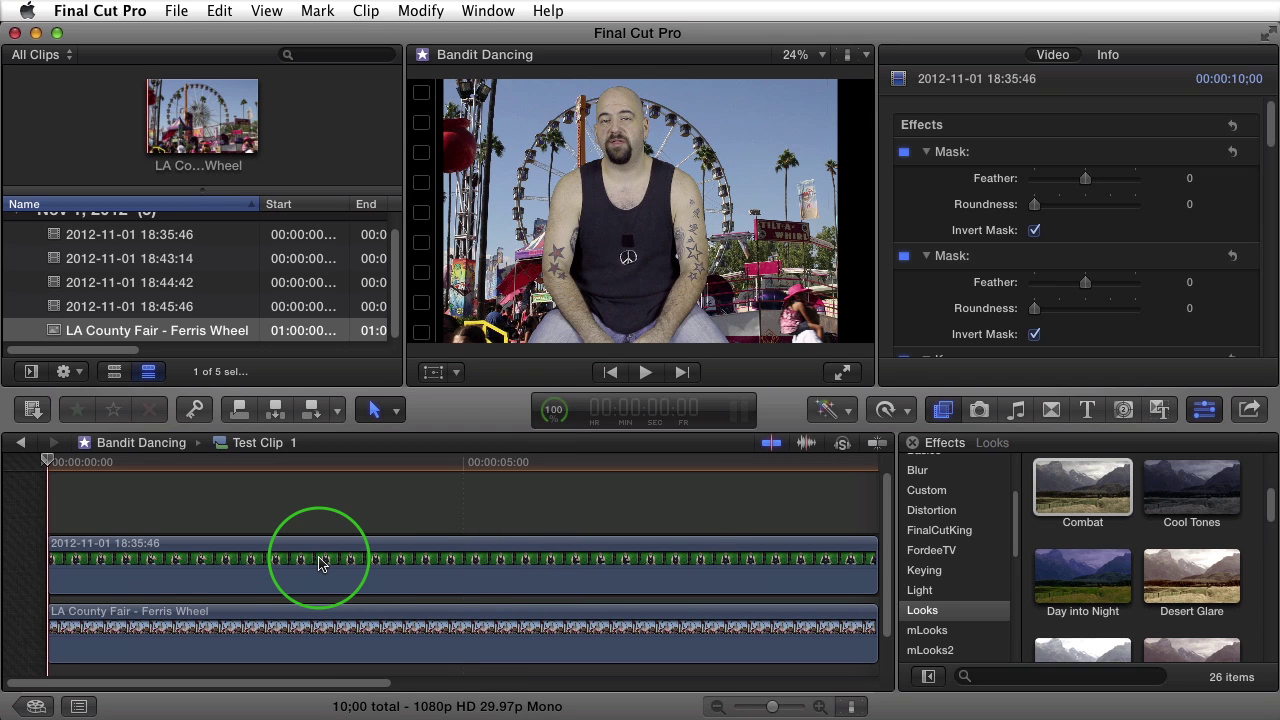
pyautogui.click(356, 547)
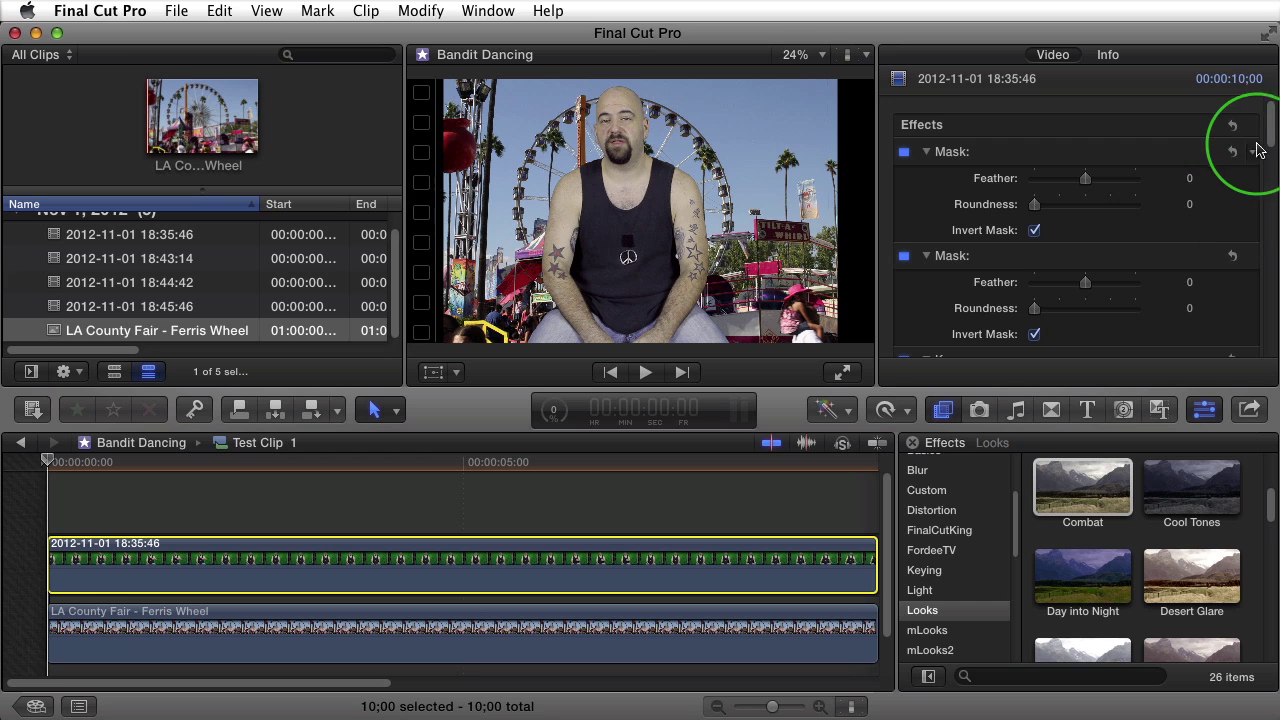
pyautogui.moveTo(1272, 140); pyautogui.dragTo(1266, 277)
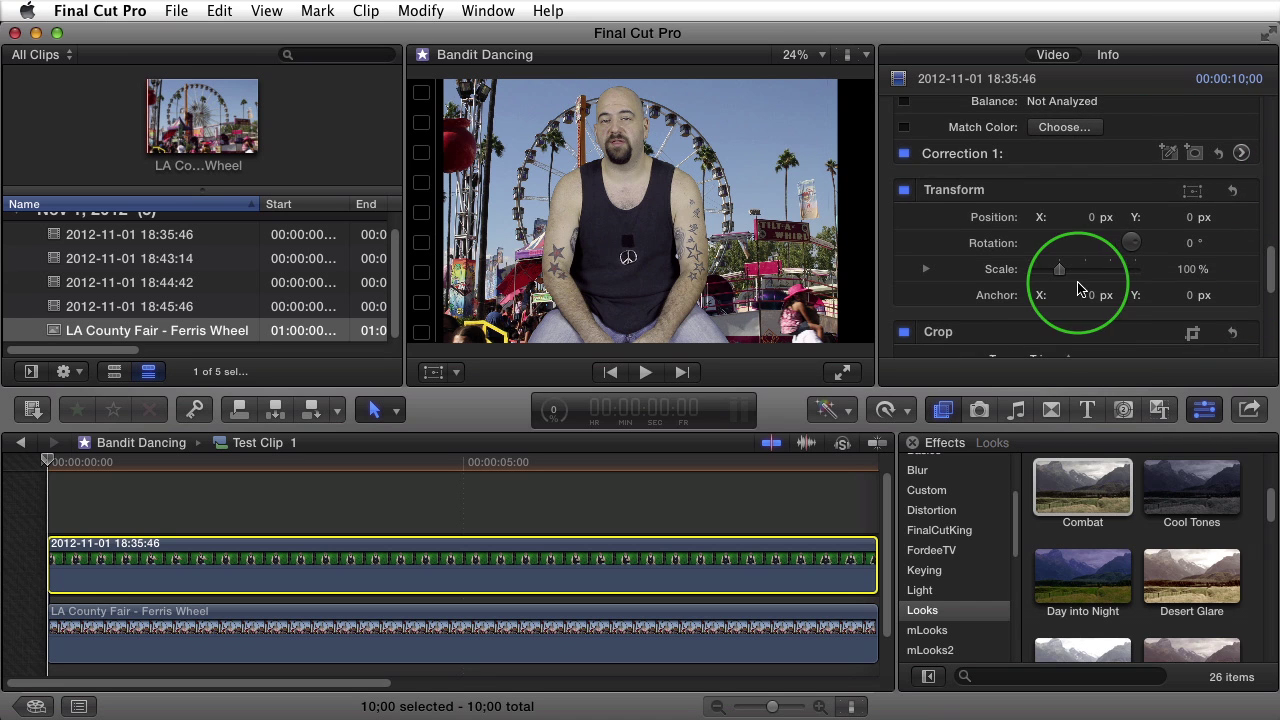
pyautogui.moveTo(1060, 278); pyautogui.dragTo(1052, 271)
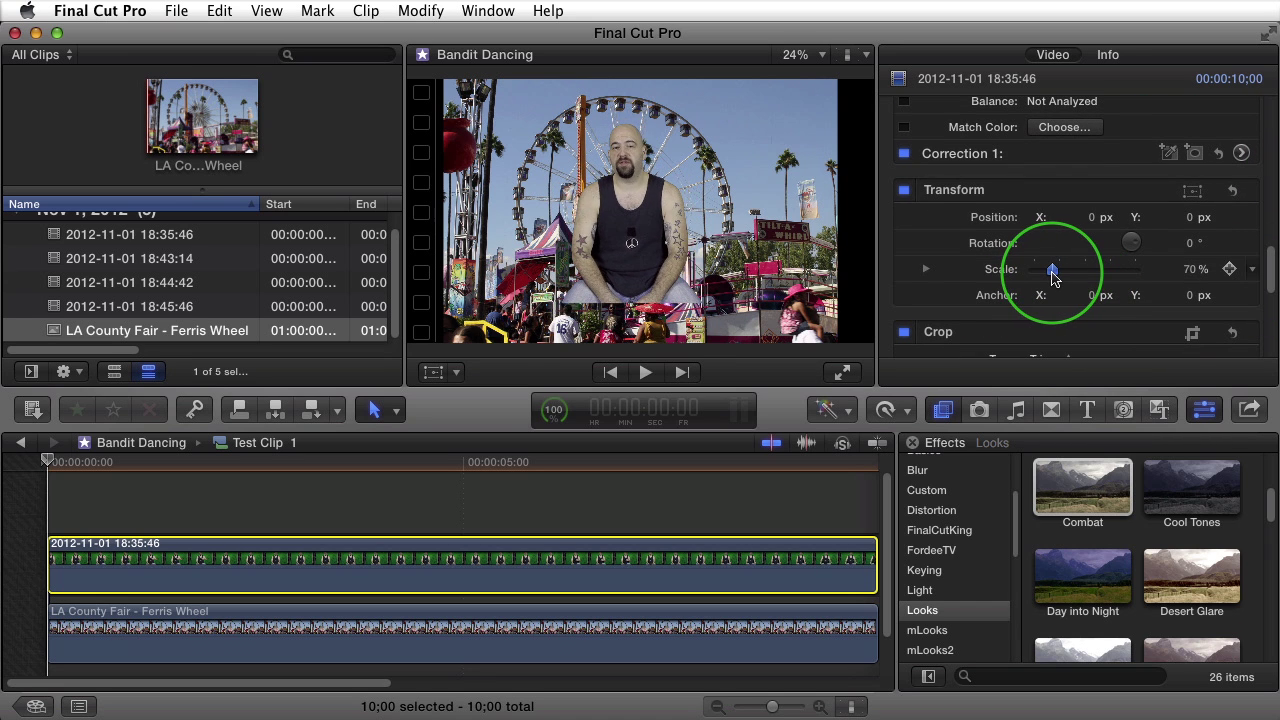
# Step: Move the host right and down over the fairground to position 185.5, -165.9 px
pyautogui.click(523, 248)
pyautogui.click(434, 371)
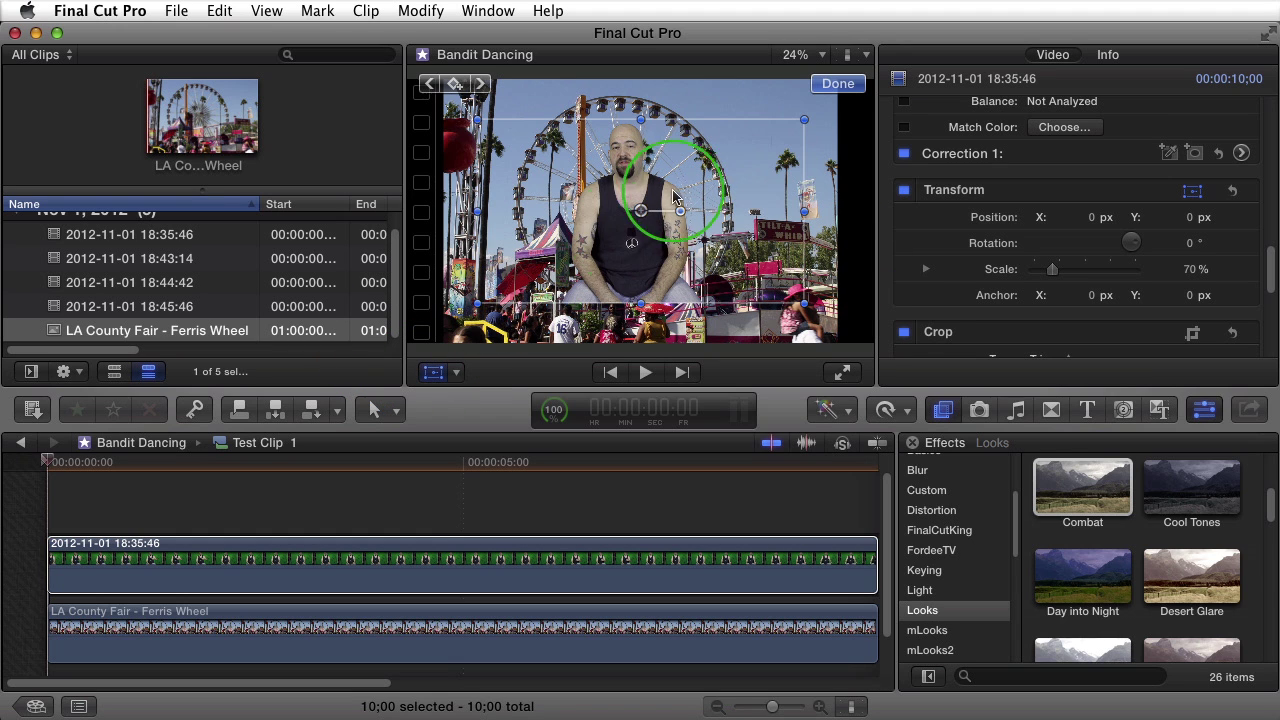
pyautogui.moveTo(640, 218); pyautogui.dragTo(686, 253)
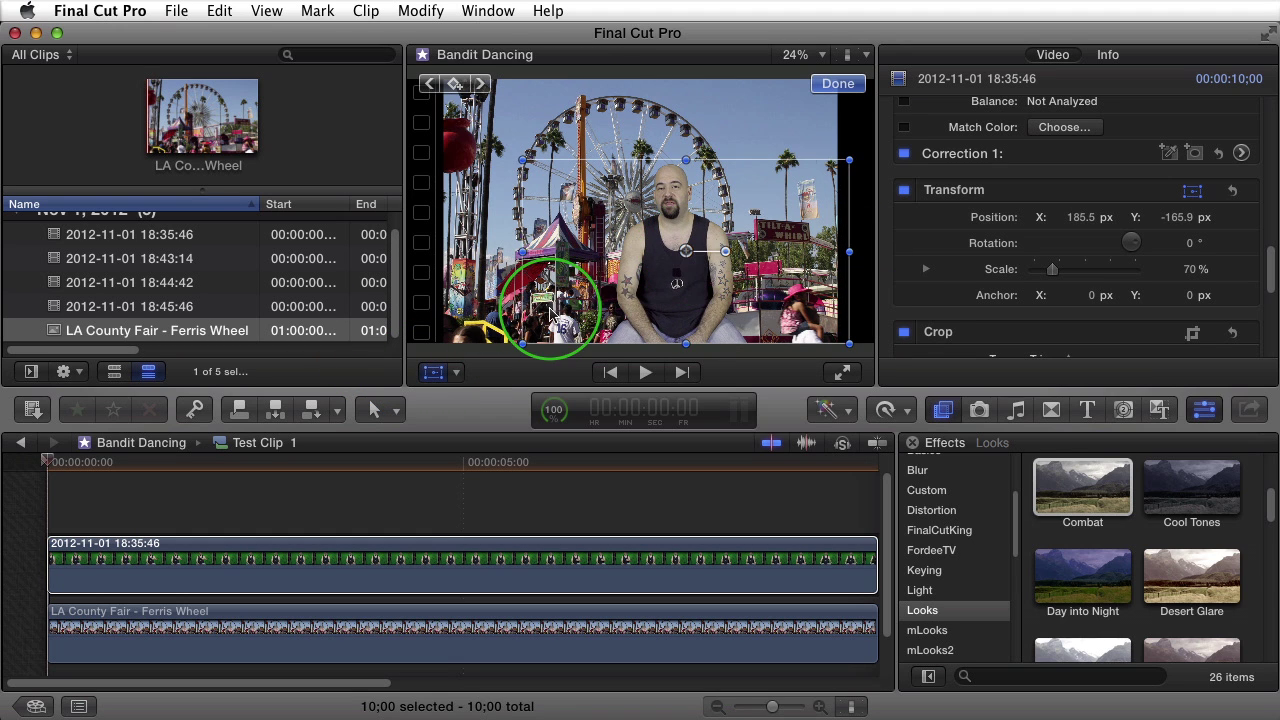
# Step: Return to the Test timeline and play the Combat-graded composite from the start, then stop
pyautogui.click(22, 443)
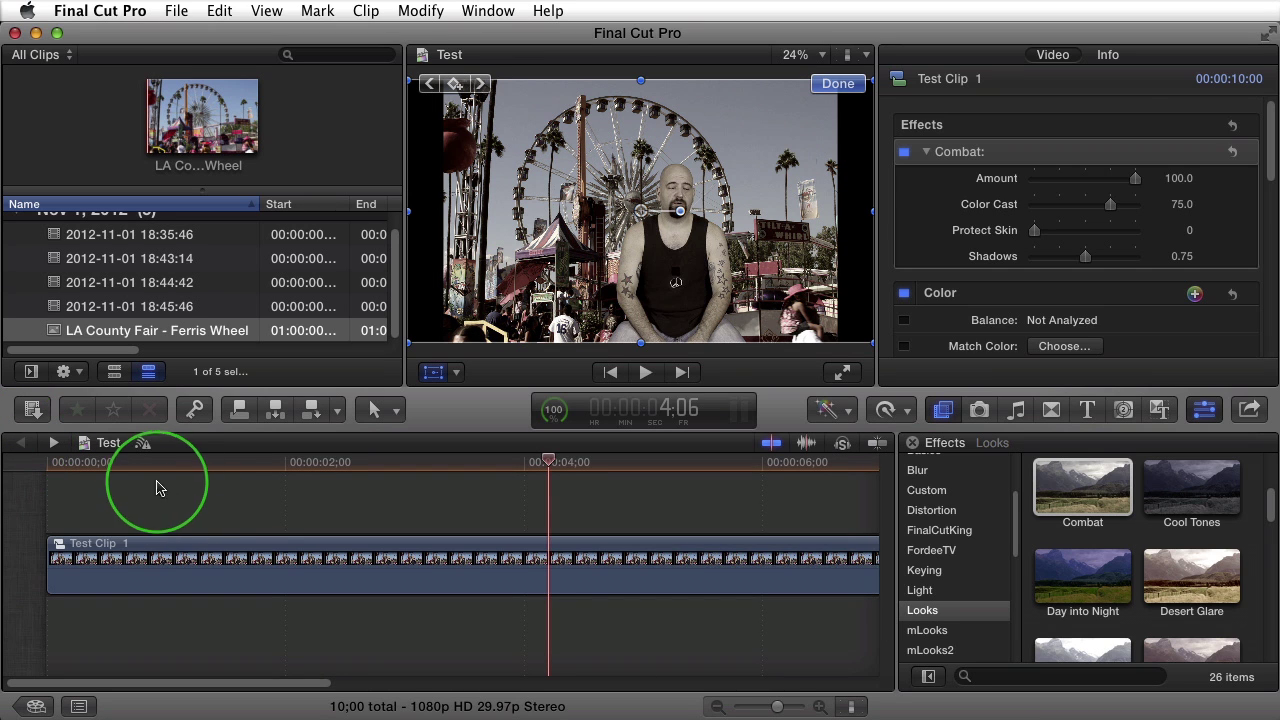
pyautogui.click(112, 462)
pyautogui.press('Home')
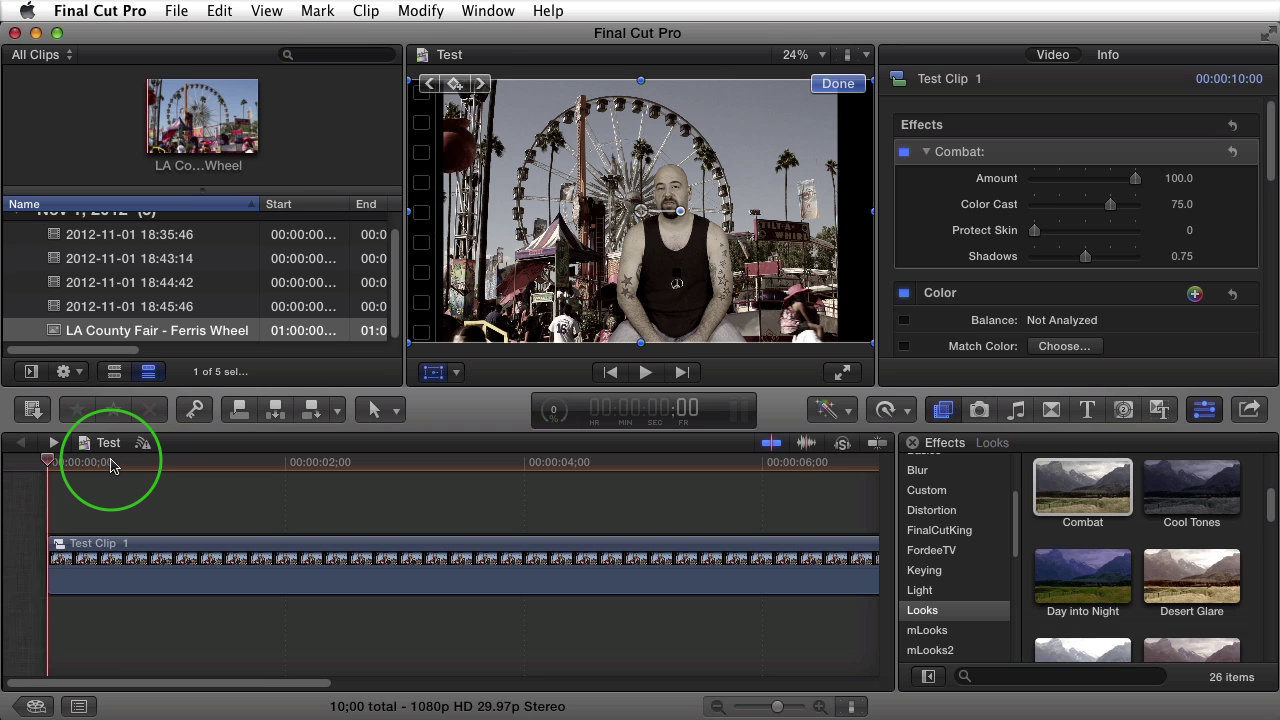
pyautogui.press('space')
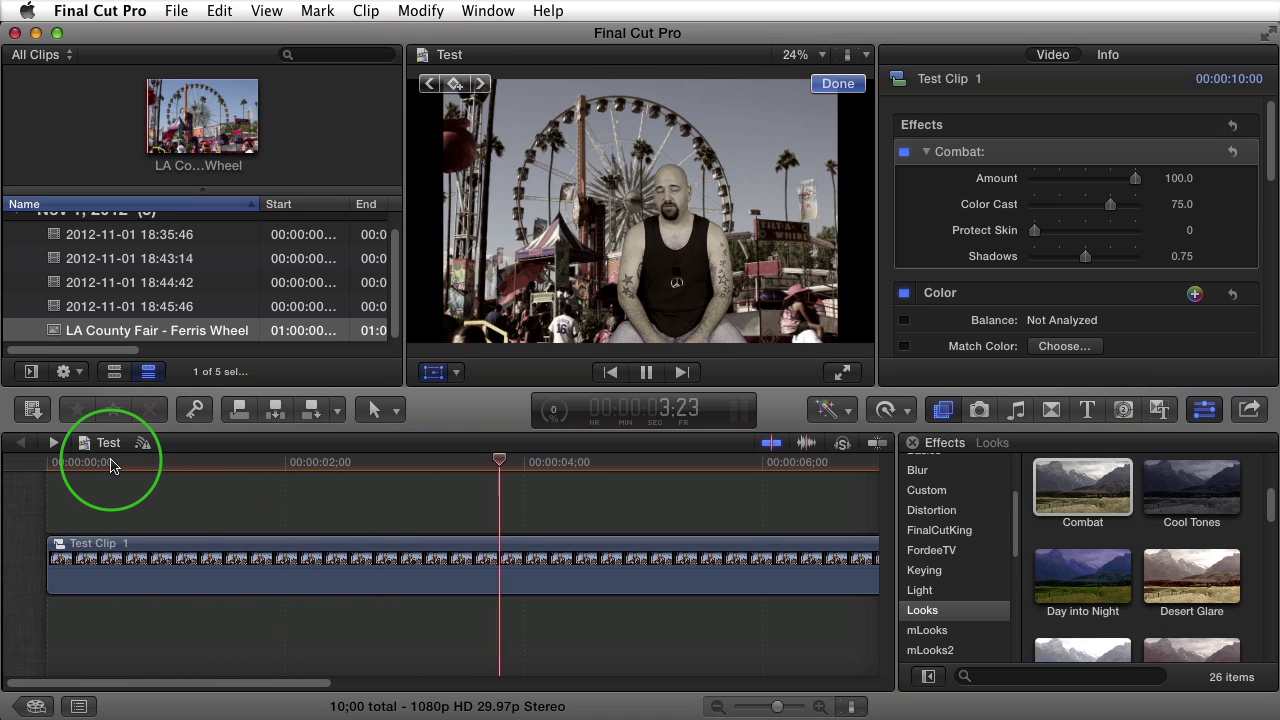
pyautogui.press('space')
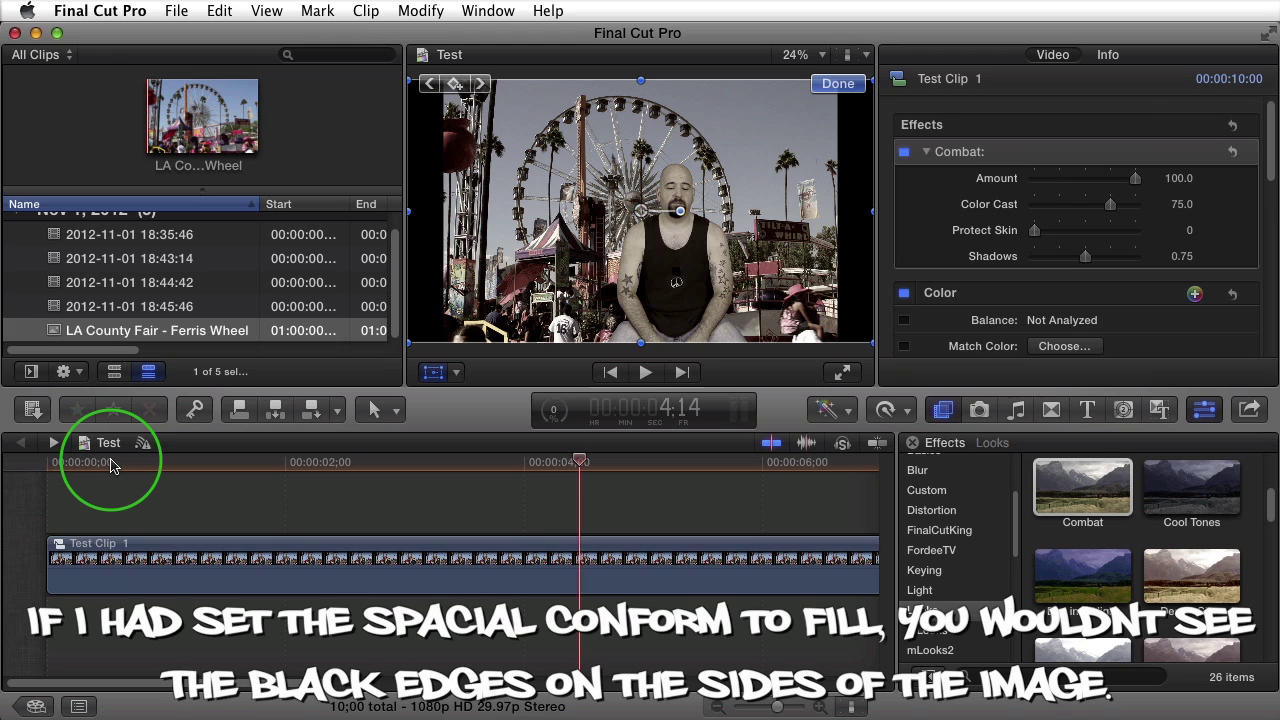